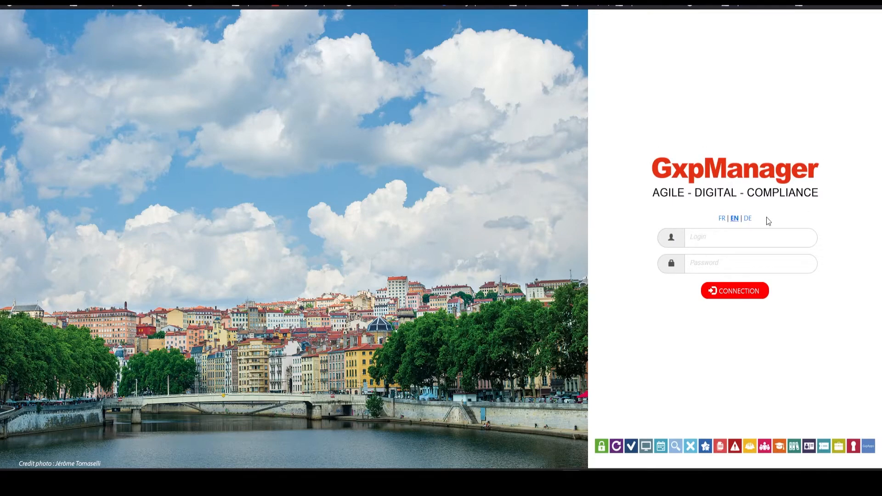
# Log in with the user's login and password, then open DEMO_QMS4SME under alias DEMO
pyautogui.click(730, 239)
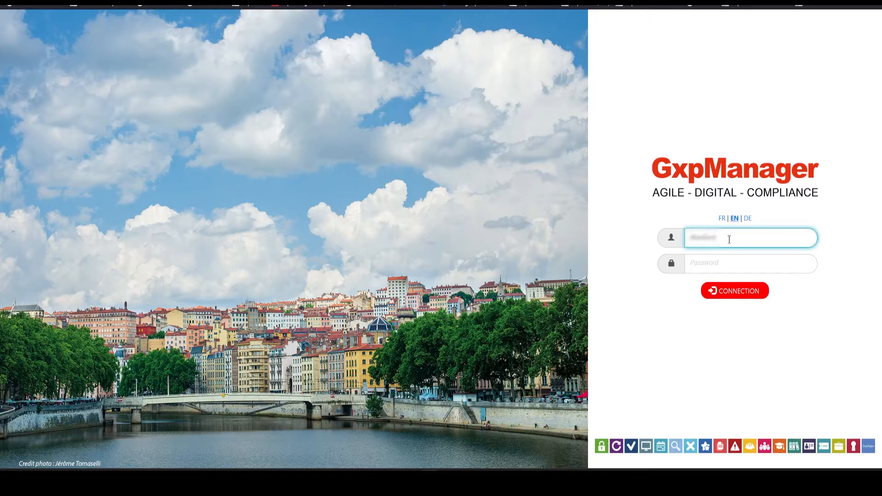
pyautogui.press('Tab')
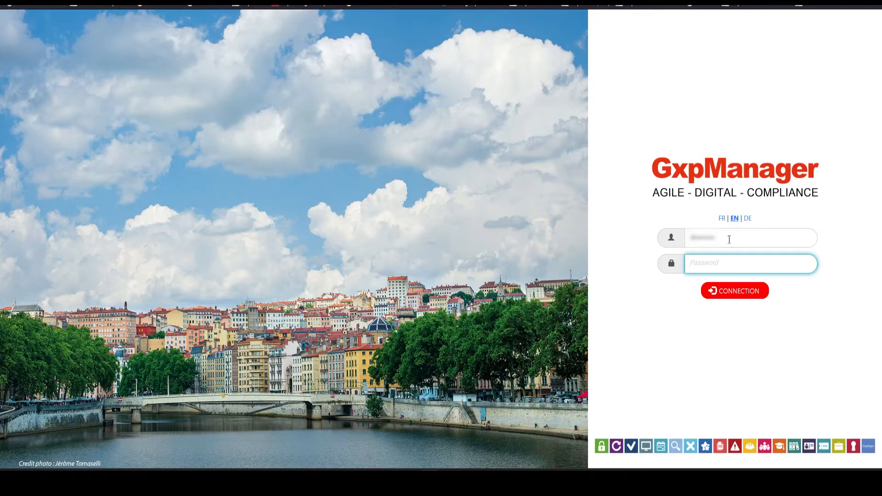
pyautogui.write('**********')
pyautogui.click(737, 294)
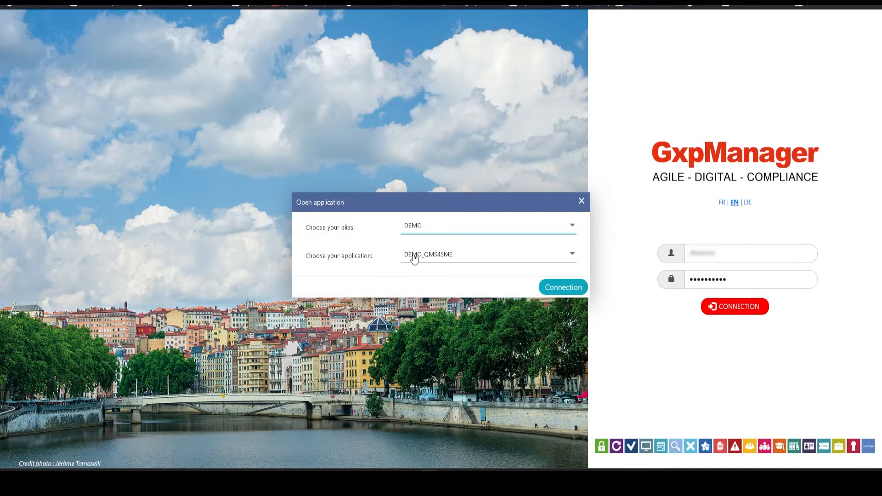
pyautogui.click(563, 288)
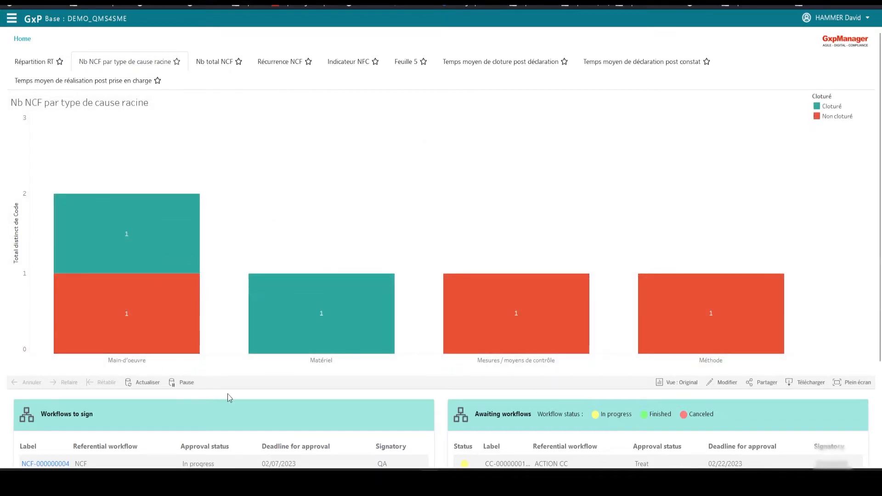
# Scroll the dashboard down to reveal the full Workflows to sign table
pyautogui.scroll(-1, 221, 344)
pyautogui.scroll(-3, 222, 344)
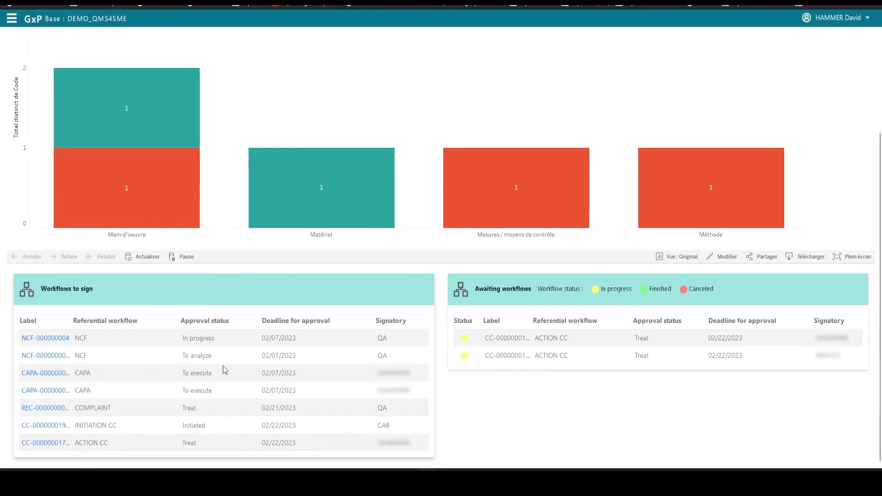
pyautogui.click(46, 428)
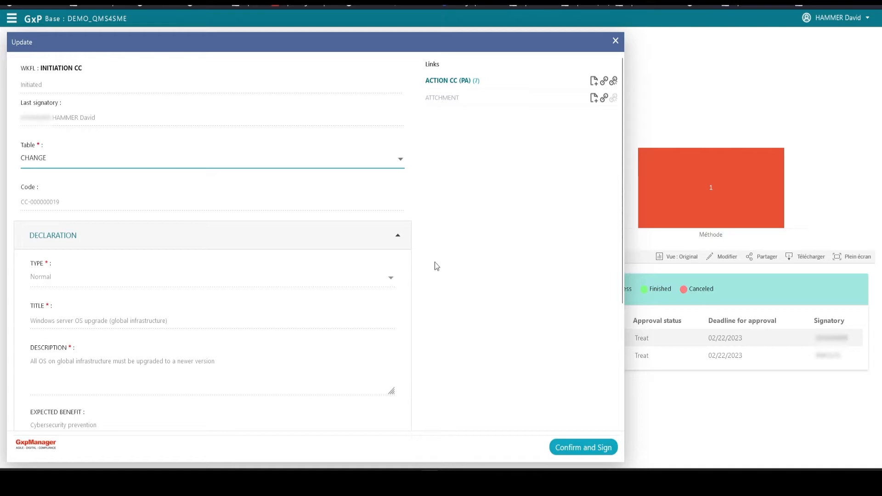
pyautogui.click(398, 238)
pyautogui.click(399, 274)
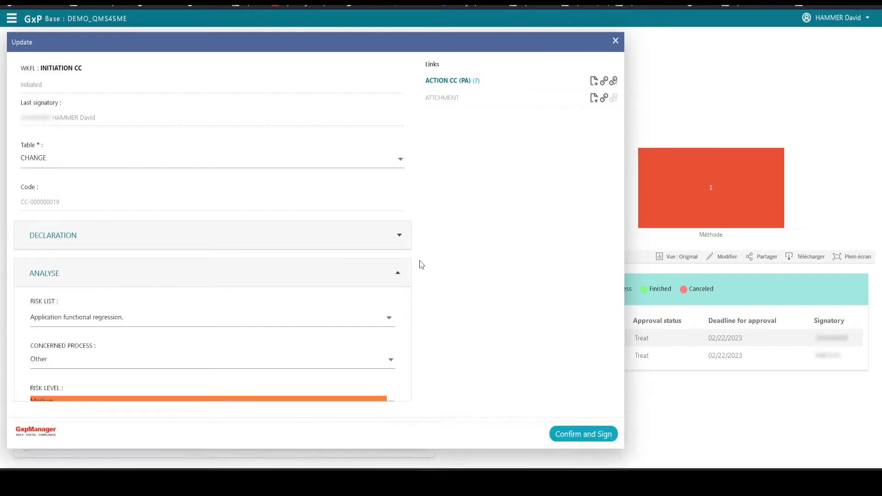
pyautogui.scroll(-2, 487, 255)
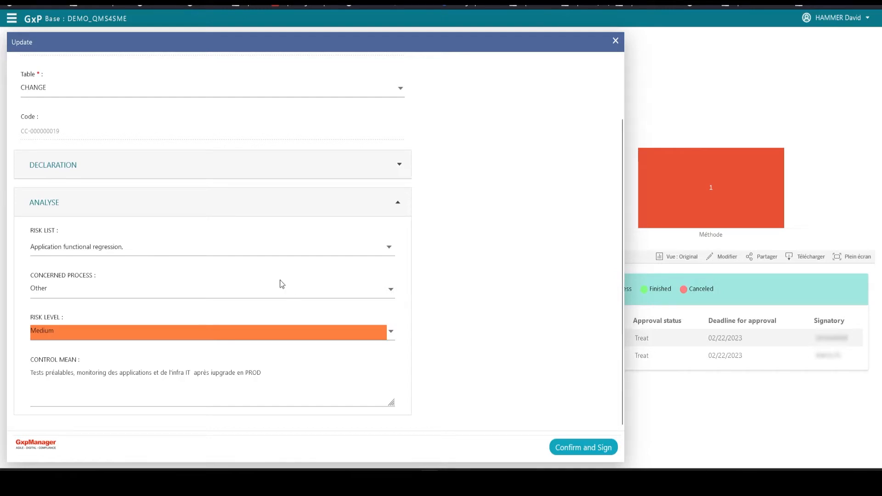
pyautogui.click(77, 293)
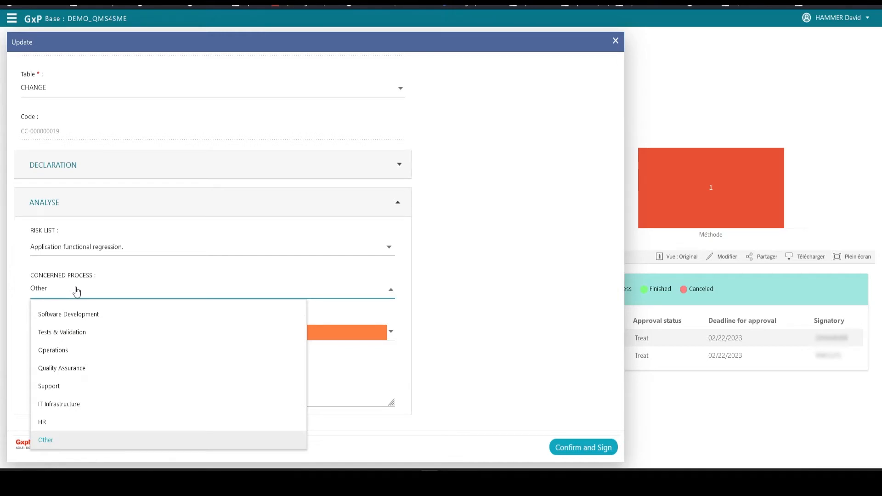
pyautogui.click(77, 291)
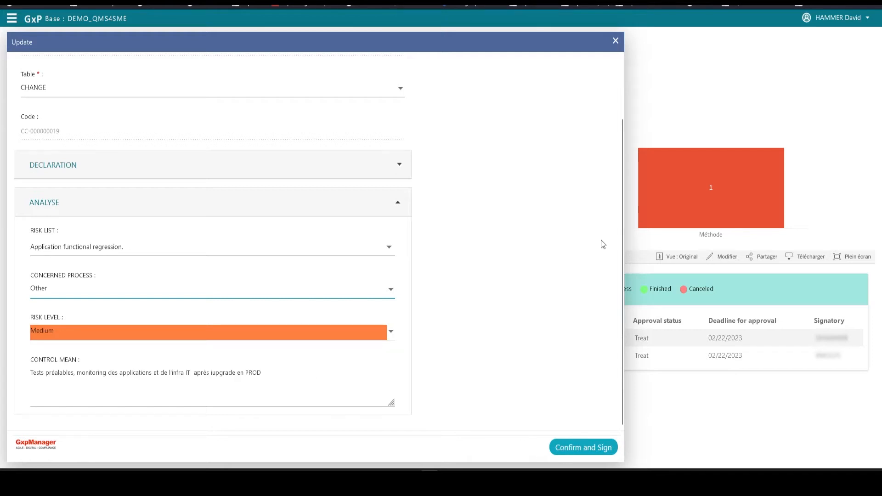
pyautogui.click(616, 41)
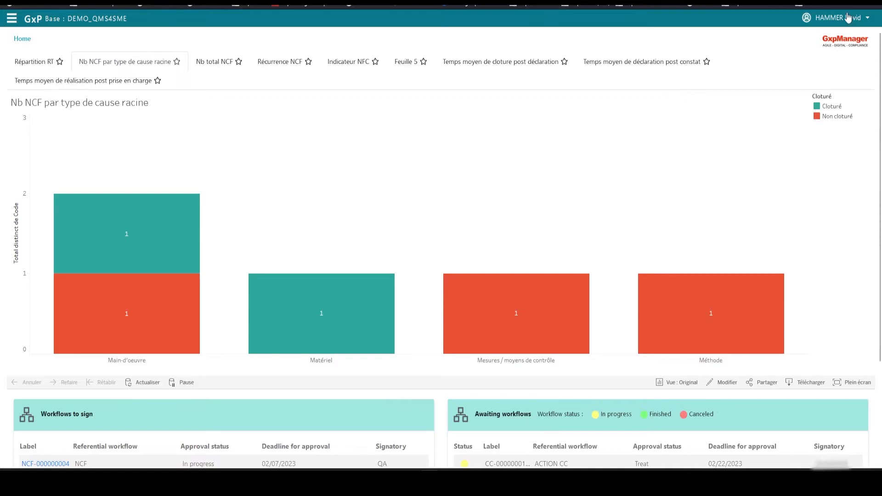
# Open the navigation panel and expand Quality Management System, Action Management and Action CC (PA)
pyautogui.click(831, 19)
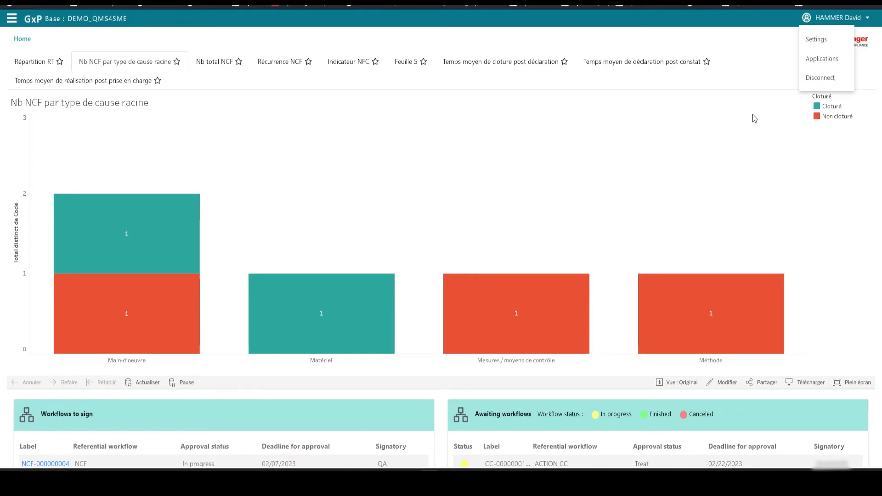
pyautogui.click(822, 16)
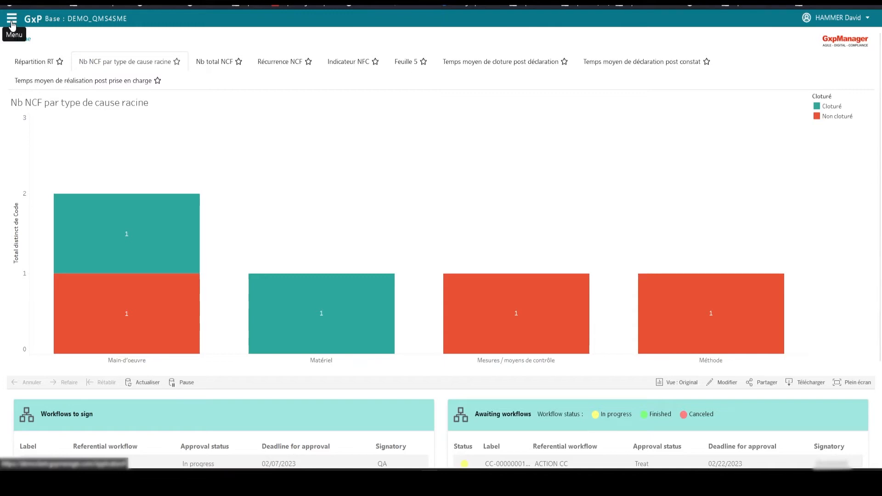
pyautogui.click(11, 20)
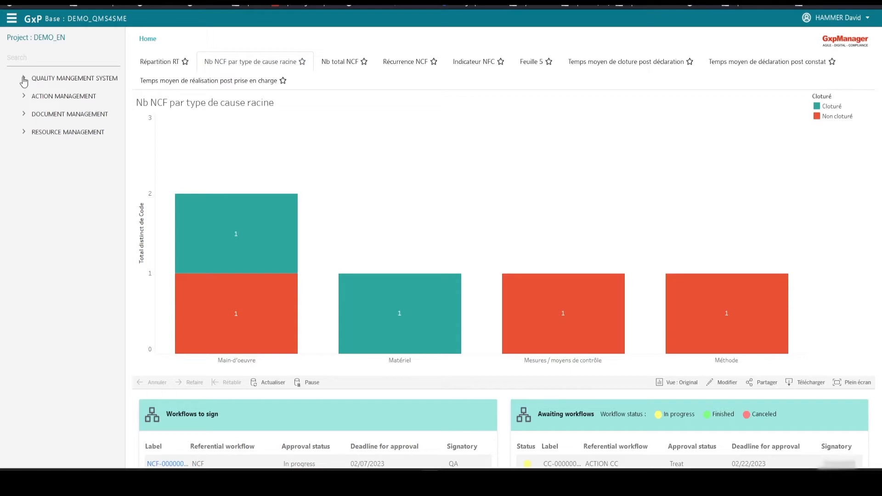
pyautogui.click(23, 79)
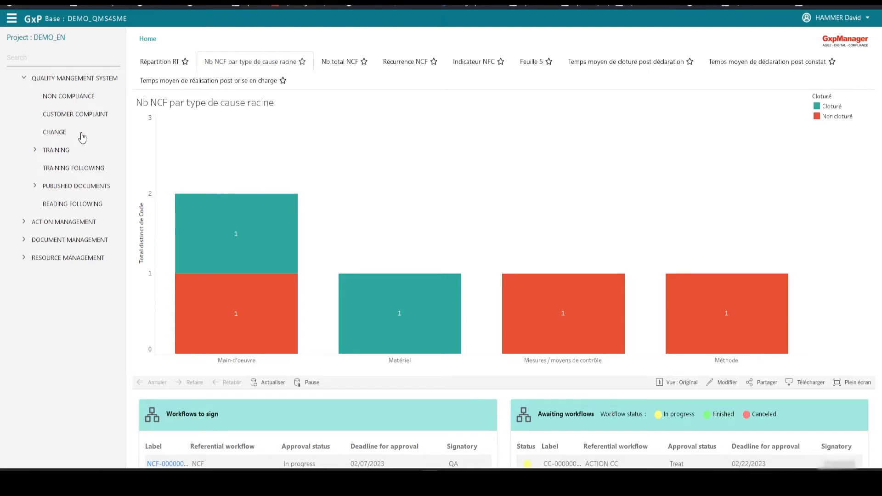
pyautogui.click(25, 222)
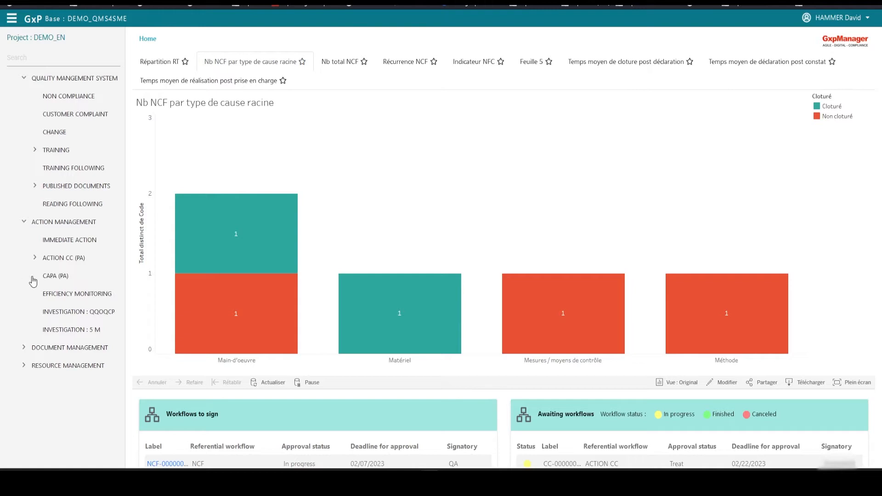
pyautogui.click(36, 259)
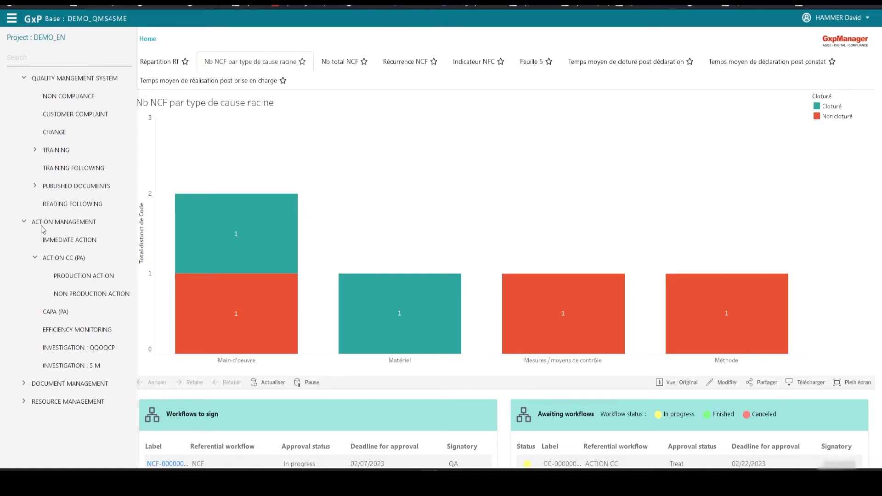
# Open the CHANGE module list of change control records
pyautogui.click(58, 134)
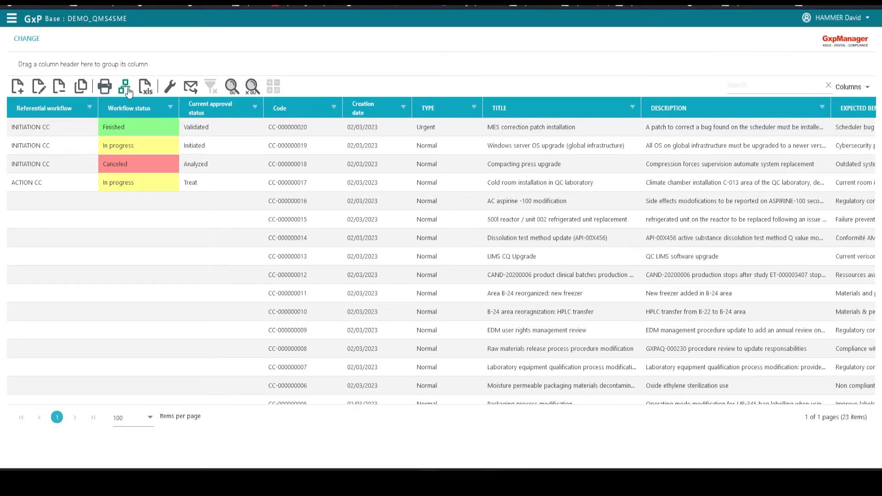
# Select CC-000000020 and export the CHANGE list to an Excel file
pyautogui.click(151, 128)
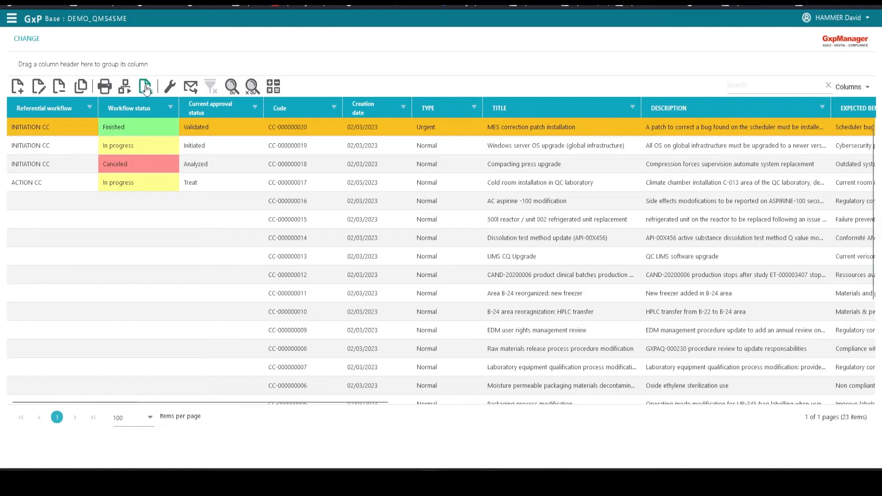
pyautogui.click(147, 89)
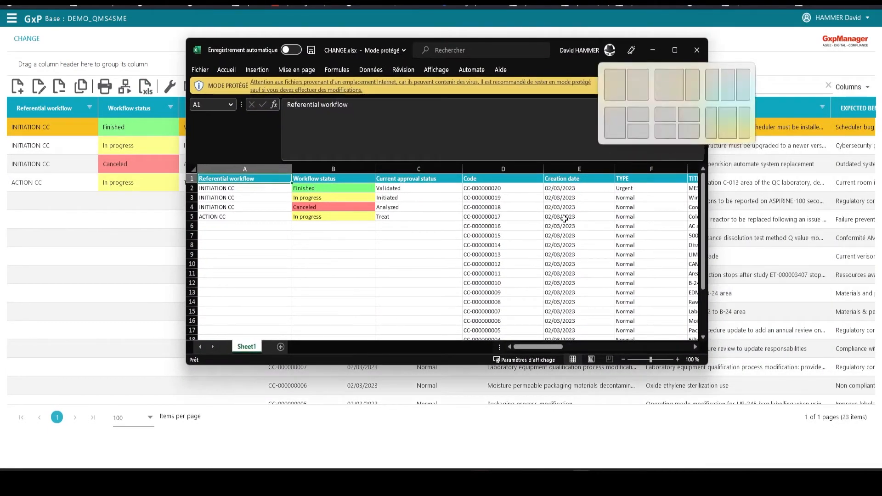
pyautogui.moveTo(517, 347)
pyautogui.mouseDown()
pyautogui.moveTo(643, 346)
pyautogui.moveTo(506, 344)
pyautogui.mouseUp()
pyautogui.click(697, 49)
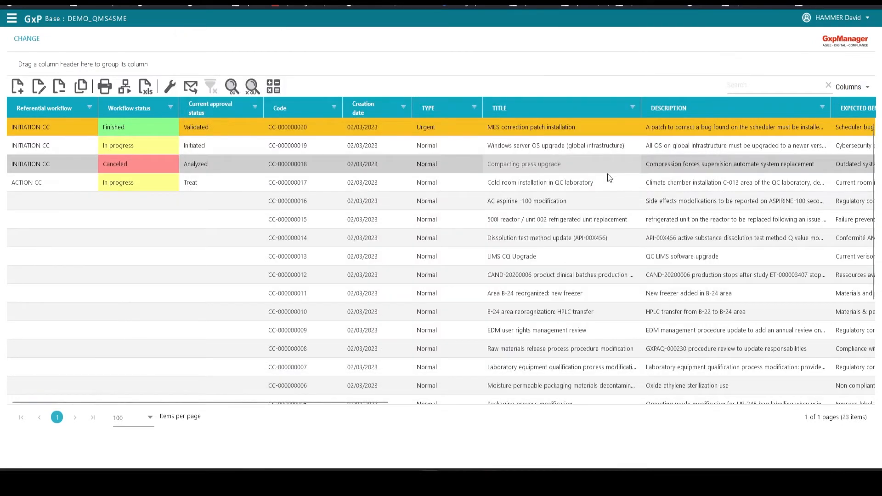
# Generate the Matrix TMX changement spreadsheet from special tasks and view the download
pyautogui.click(170, 87)
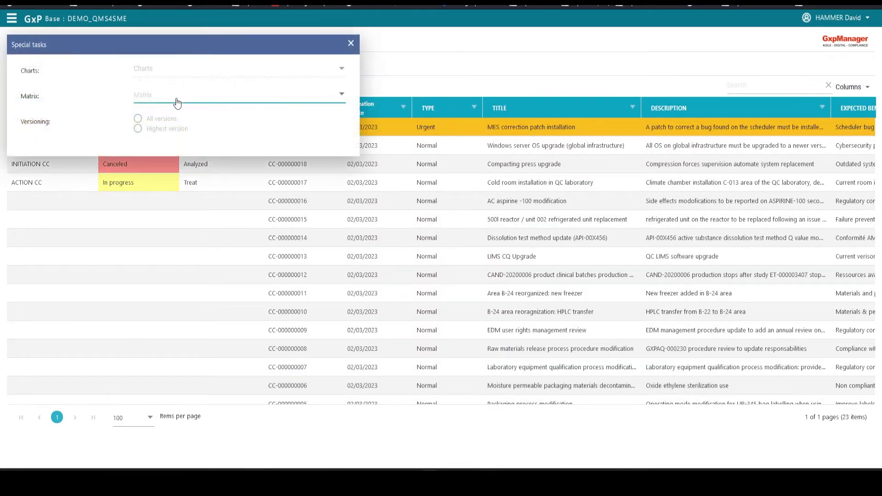
pyautogui.click(201, 97)
pyautogui.click(173, 116)
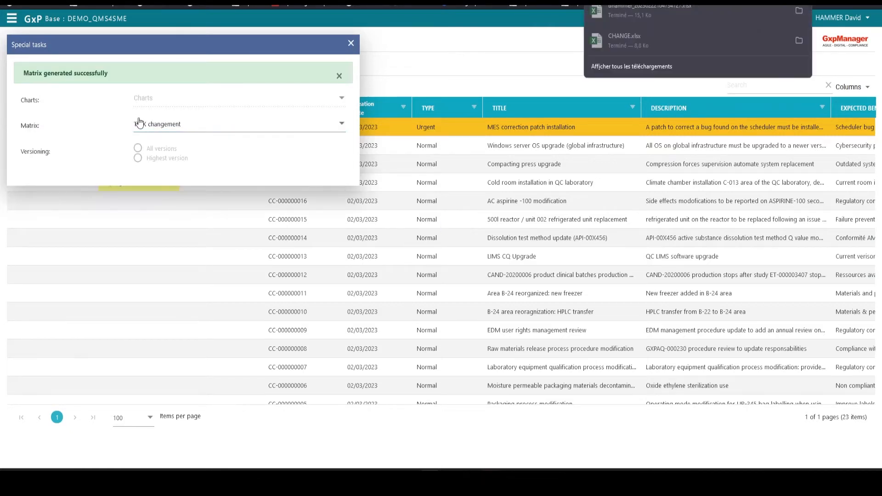
pyautogui.click(645, 7)
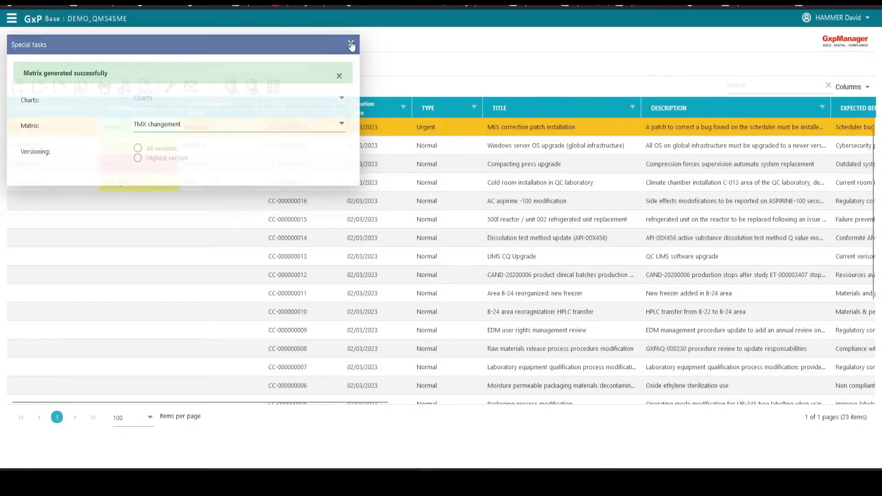
pyautogui.click(137, 308)
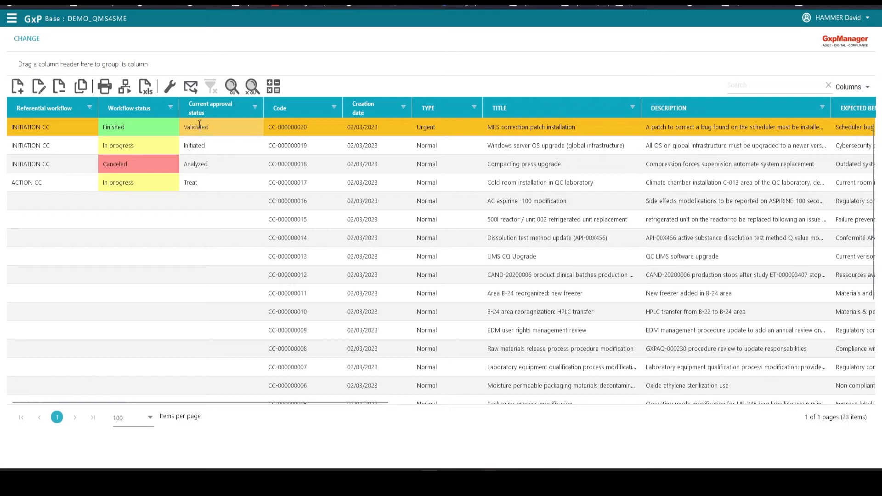
pyautogui.click(191, 88)
pyautogui.click(164, 73)
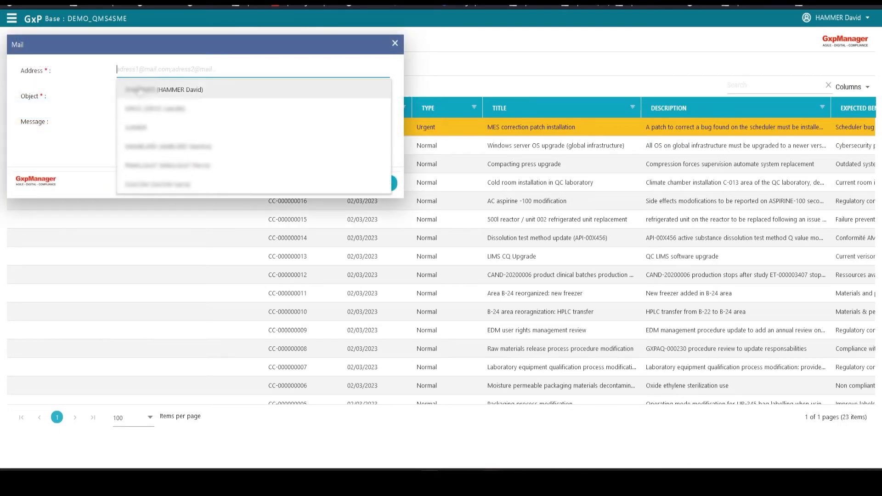
pyautogui.click(139, 68)
pyautogui.click(149, 112)
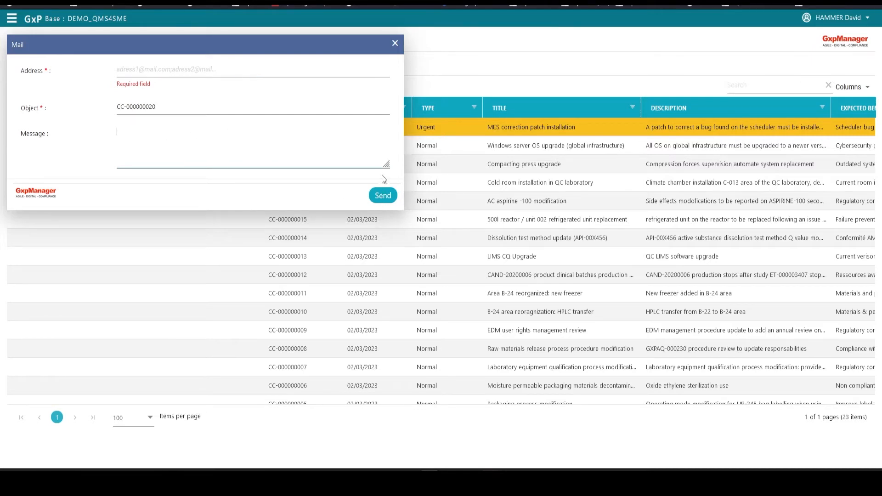
pyautogui.click(396, 47)
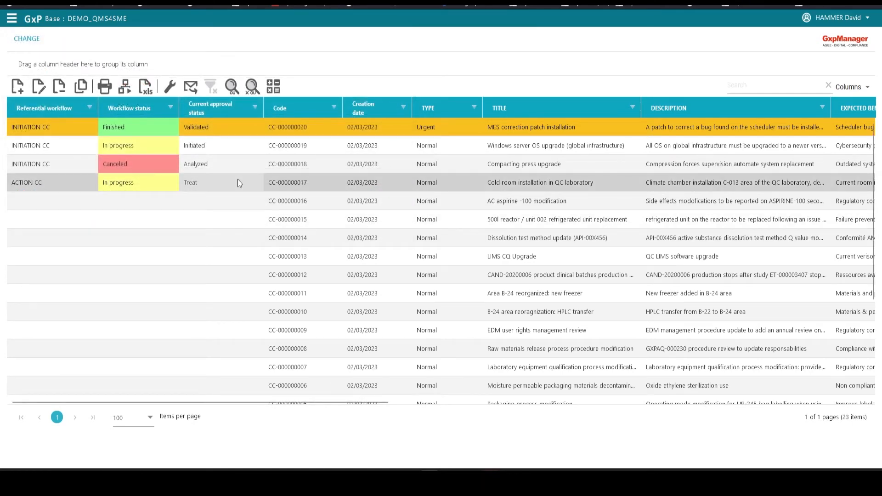
pyautogui.click(170, 107)
pyautogui.click(70, 242)
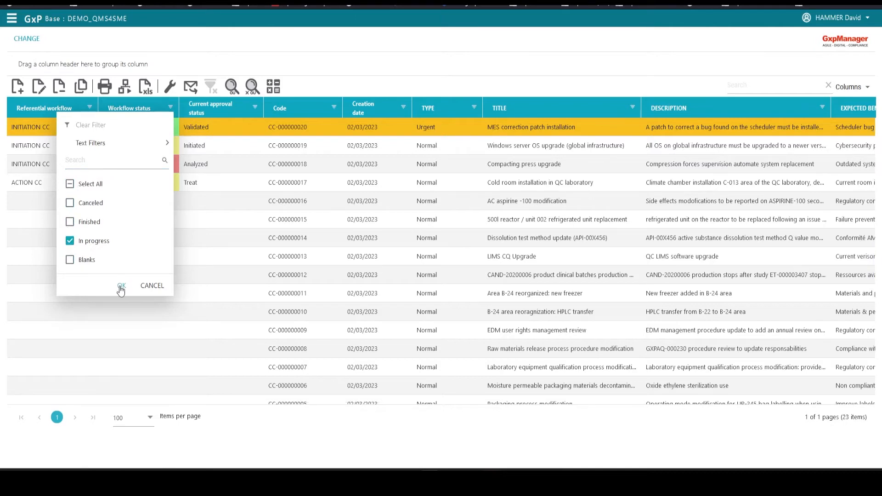
pyautogui.click(121, 285)
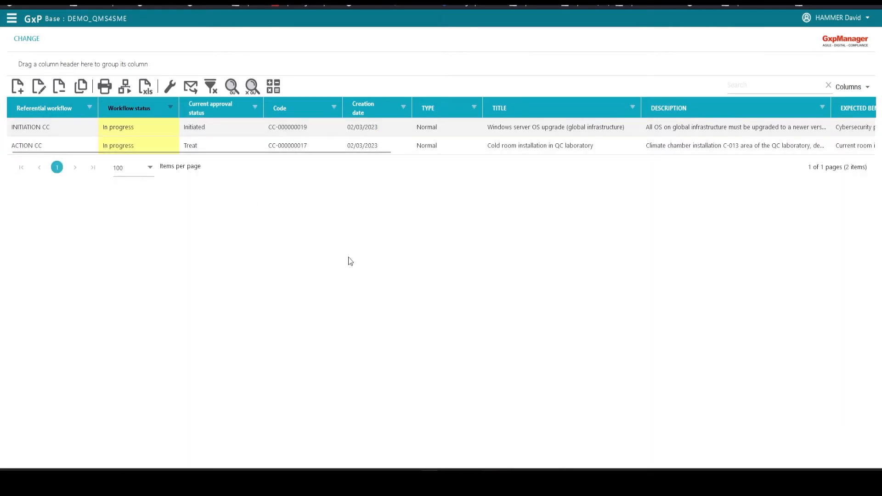
pyautogui.click(210, 86)
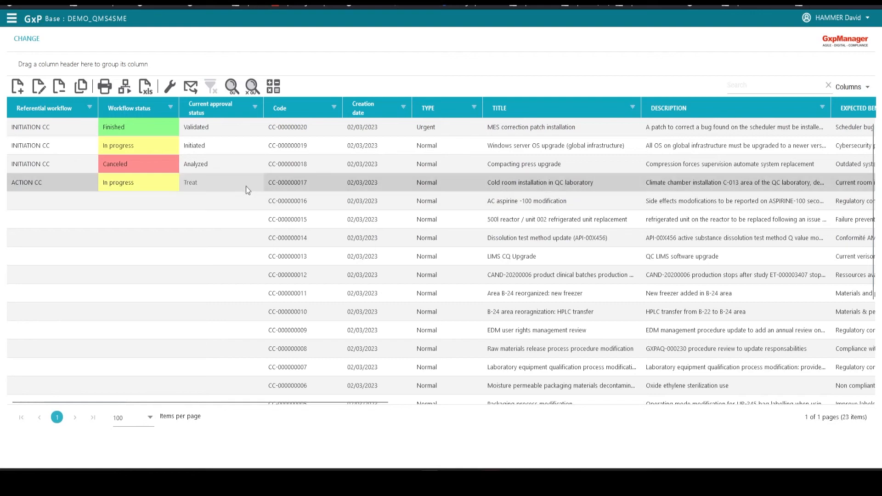
pyautogui.moveTo(152, 116); pyautogui.dragTo(120, 102)
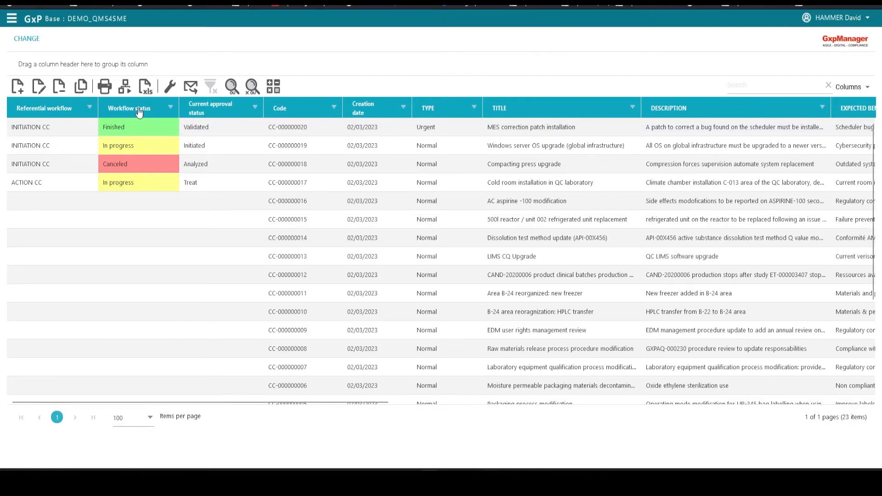
pyautogui.moveTo(139, 112); pyautogui.dragTo(65, 64)
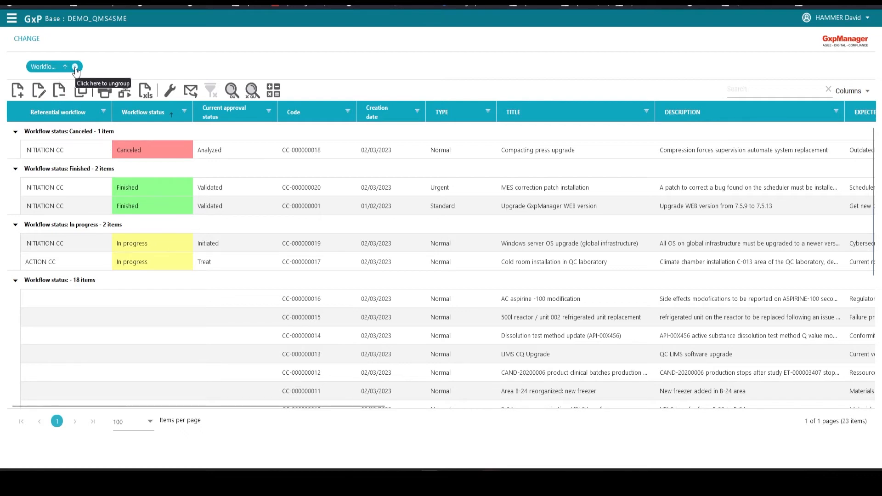
pyautogui.click(75, 67)
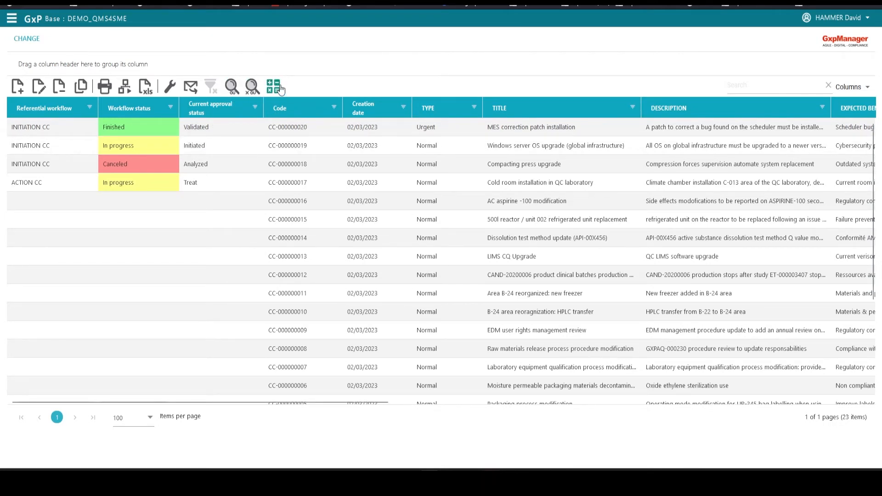
pyautogui.click(294, 127)
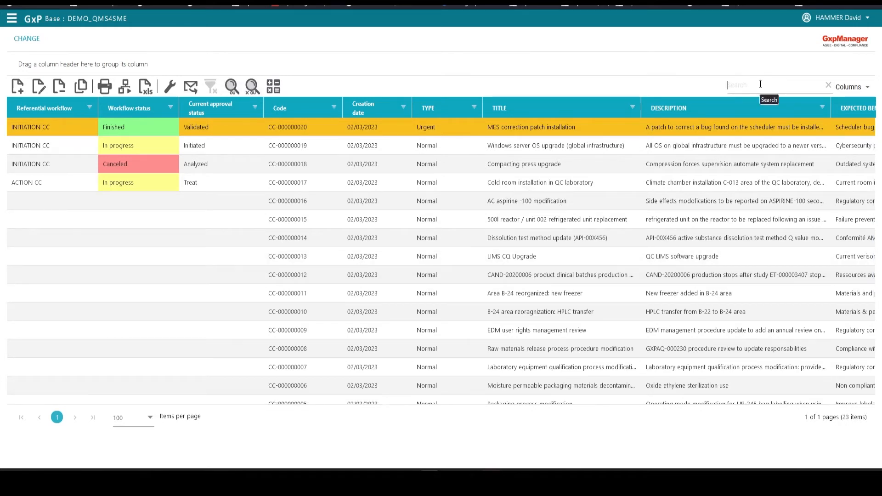
pyautogui.click(864, 89)
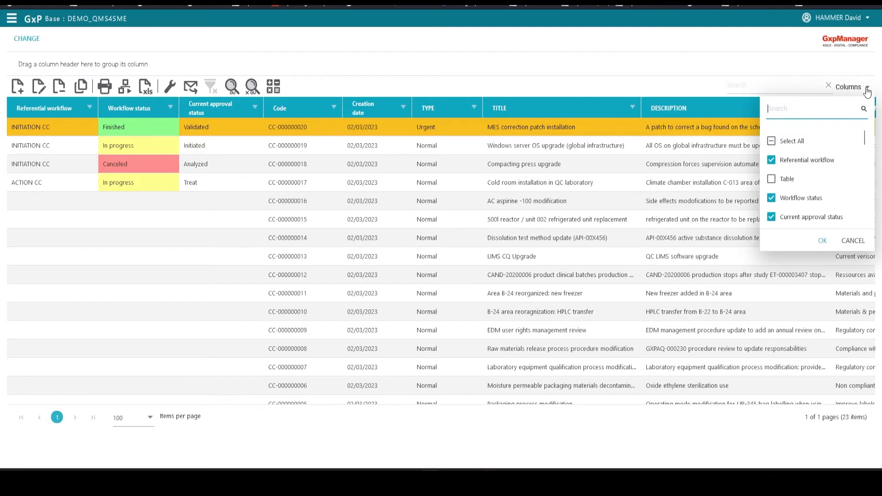
pyautogui.scroll(-10, 833, 152)
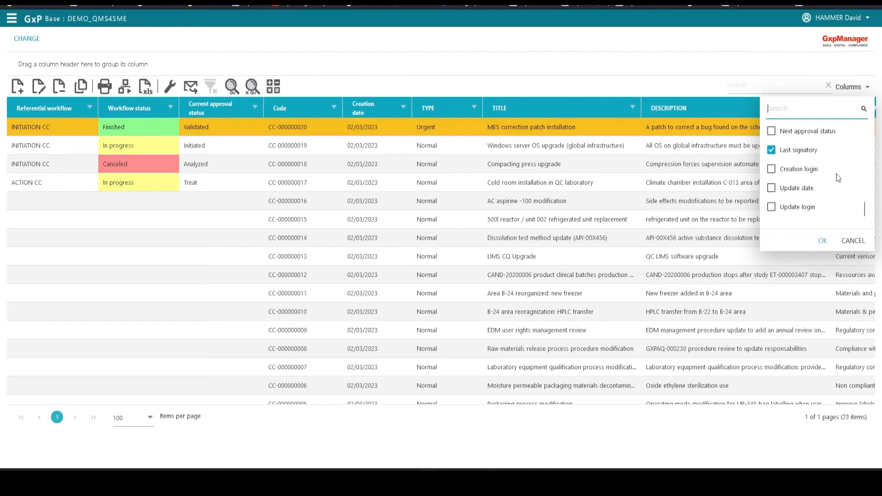
pyautogui.click(866, 91)
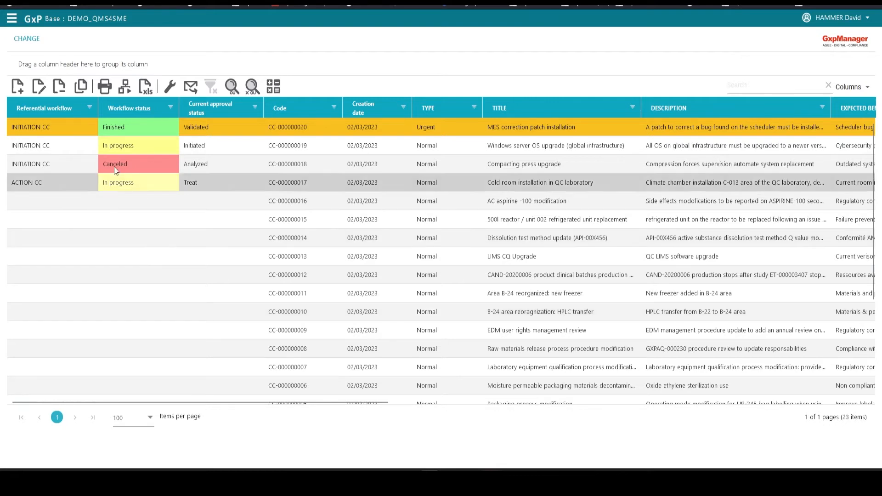
pyautogui.click(20, 92)
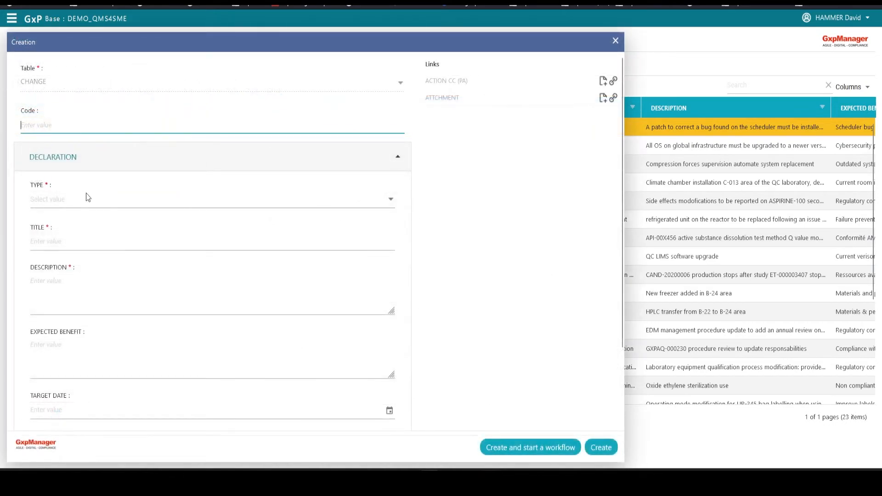
# Set type Normal, title 'Windows hotfix installation', and enter the description and expected benefit
pyautogui.scroll(-2, 422, 240)
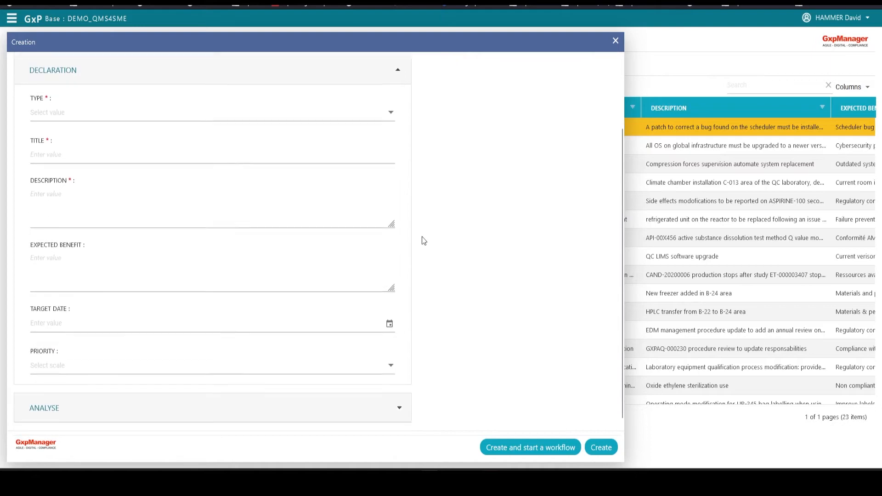
pyautogui.scroll(2, 421, 241)
pyautogui.scroll(-2, 421, 240)
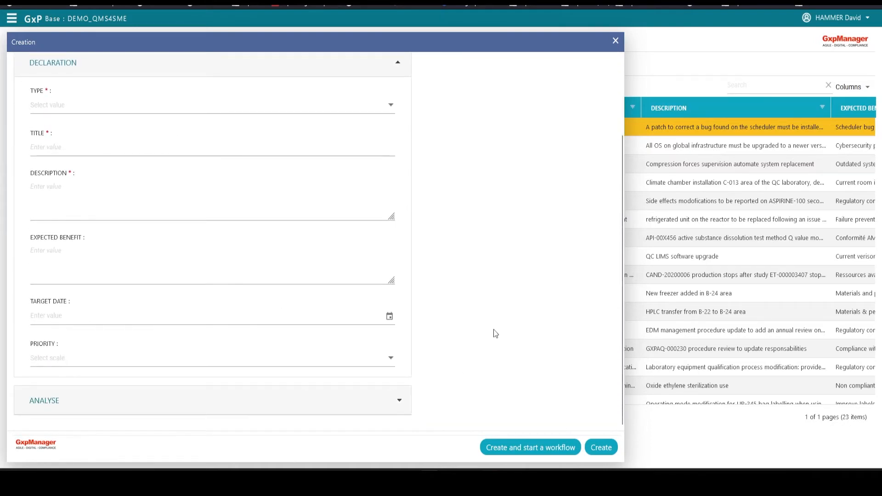
pyautogui.scroll(2, 494, 329)
pyautogui.click(50, 203)
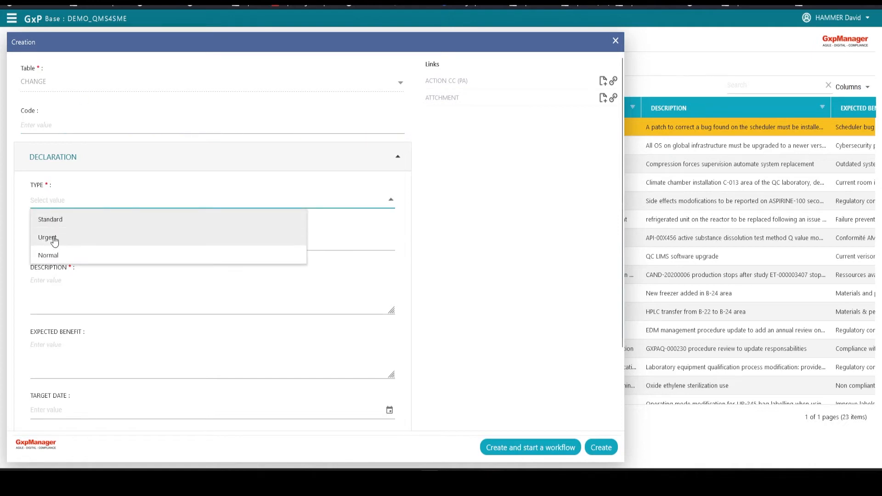
pyautogui.click(86, 256)
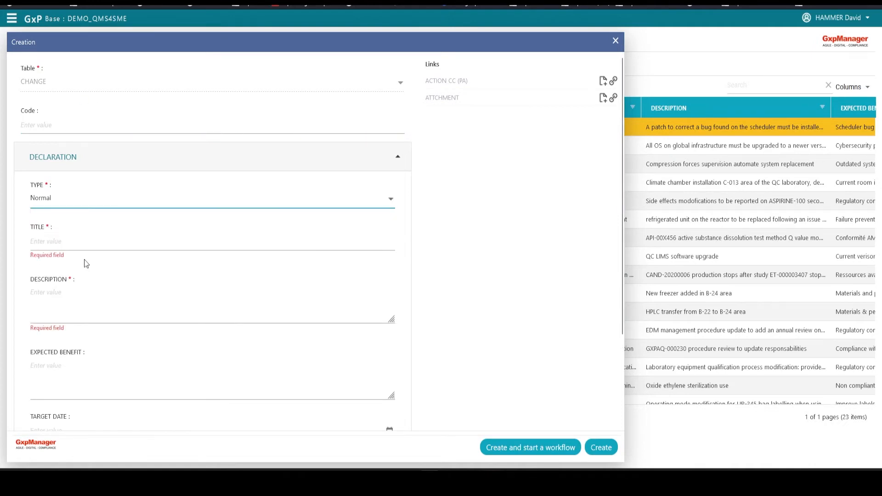
pyautogui.write('Windows hotfix installation')
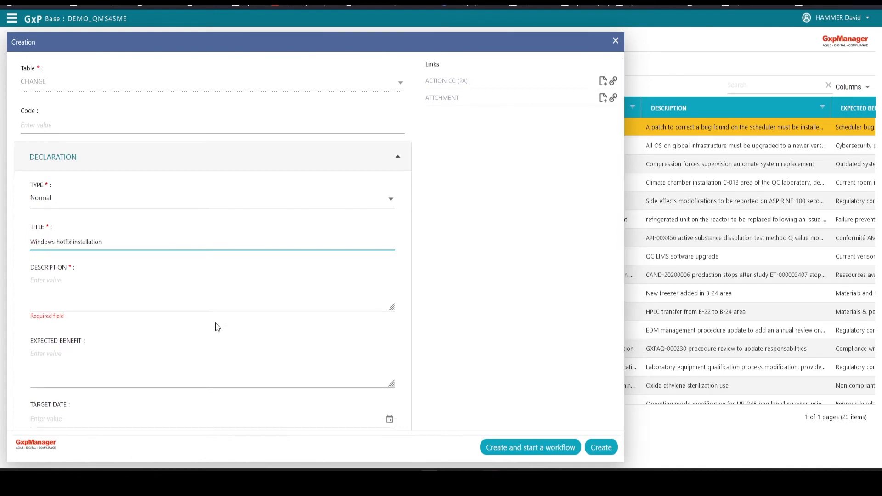
pyautogui.press('Tab')
pyautogui.scroll(-1, 290, 349)
pyautogui.write('installation patch KB2022xxxxx')
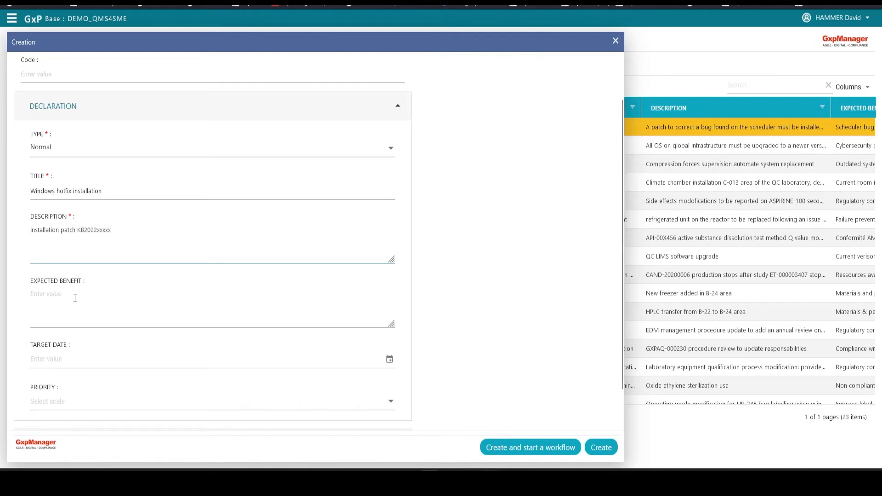
pyautogui.write('Security enhancement')
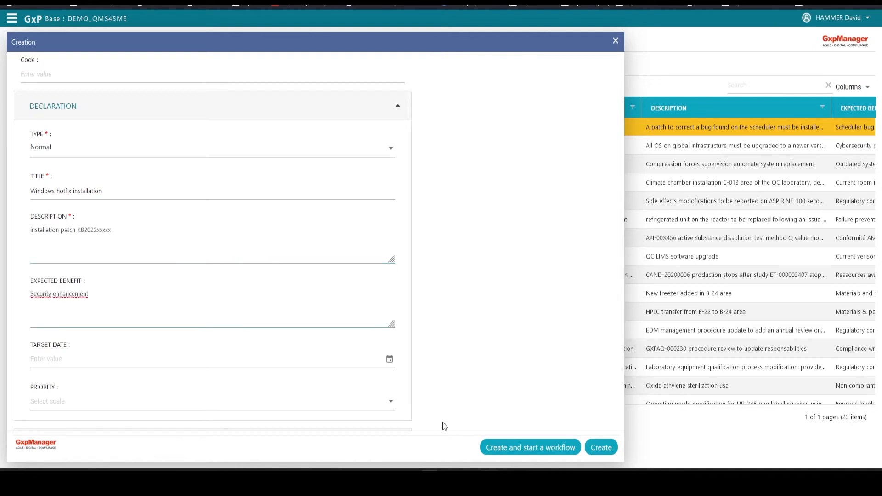
# Set the target date to 02/23/2023 and priority High, then create the record
pyautogui.click(390, 365)
pyautogui.click(92, 301)
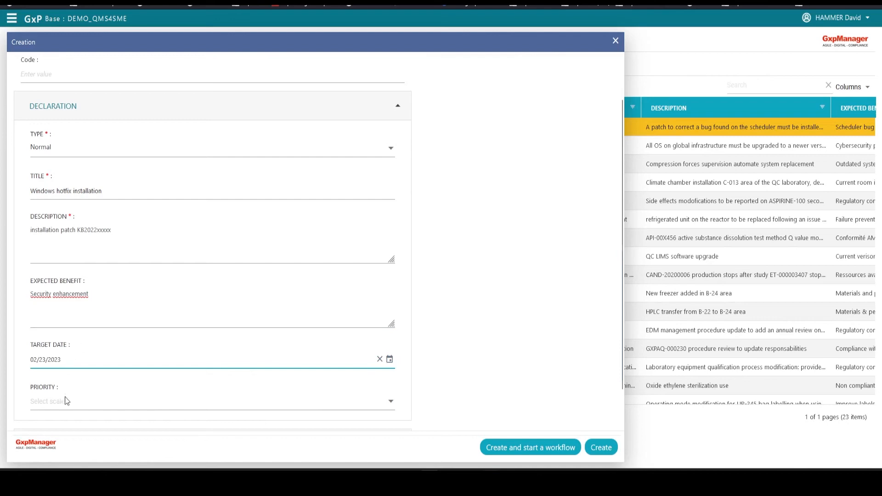
pyautogui.click(390, 401)
pyautogui.click(69, 369)
pyautogui.scroll(1, 533, 429)
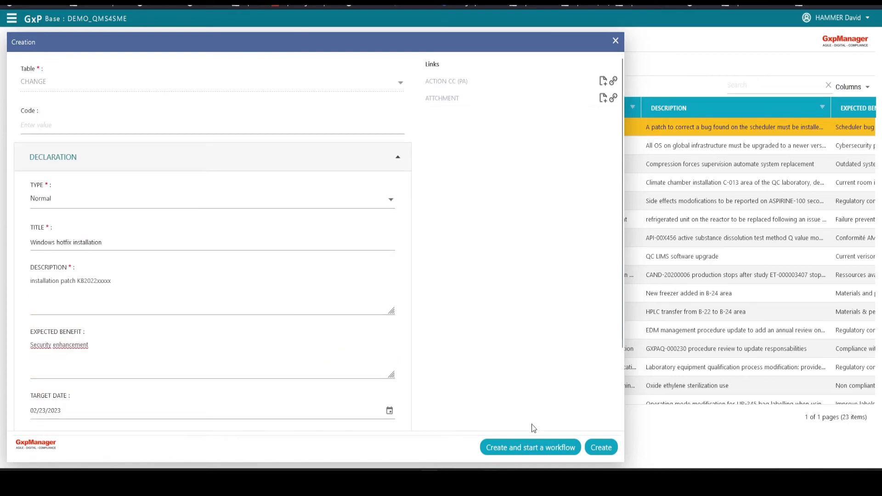
pyautogui.click(533, 449)
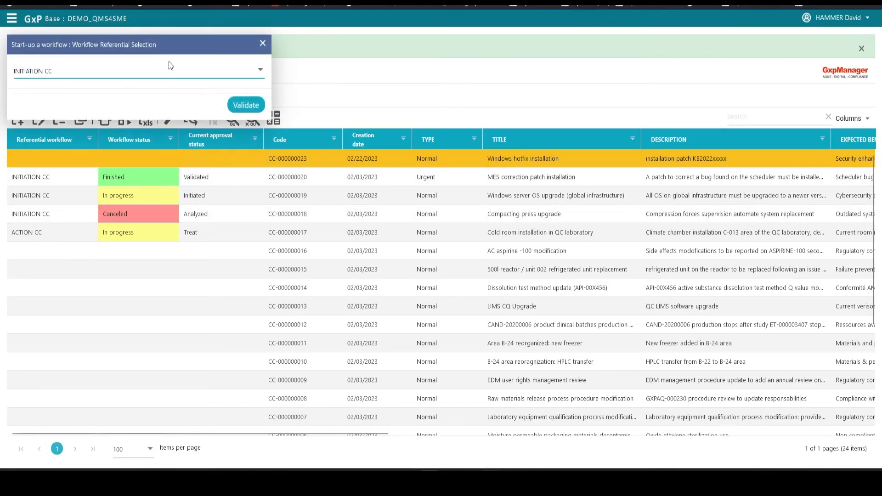
# Start the INITIATION CC workflow for CC-000000023 with its listed signatories
pyautogui.click(74, 75)
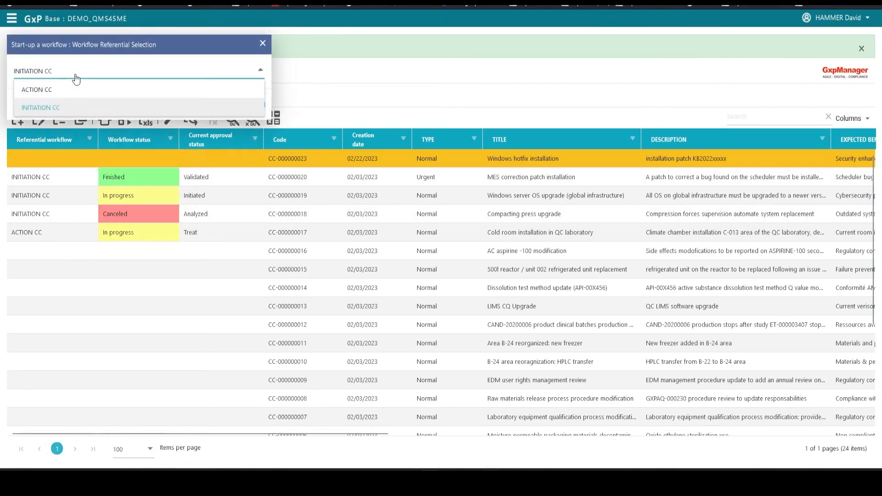
pyautogui.click(35, 108)
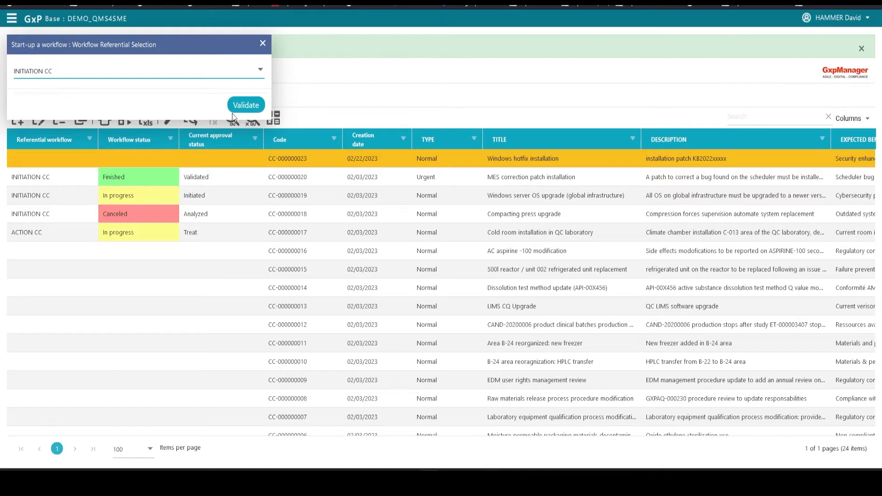
pyautogui.click(246, 105)
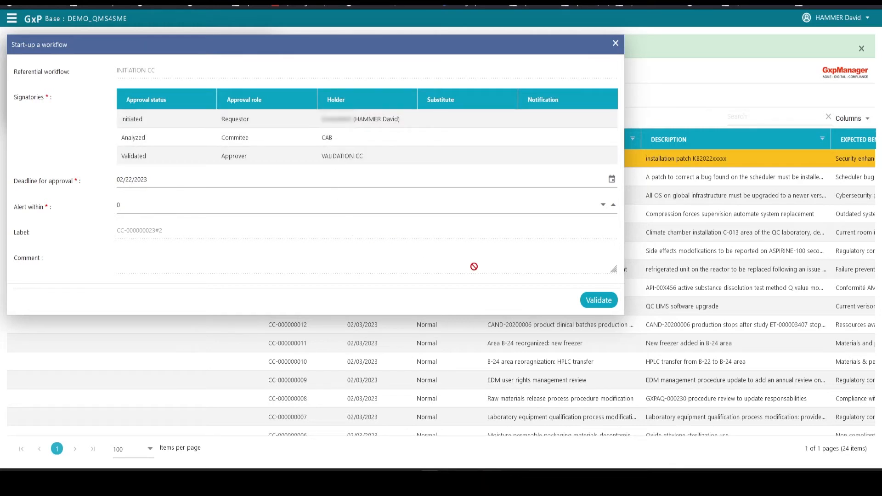
pyautogui.click(601, 301)
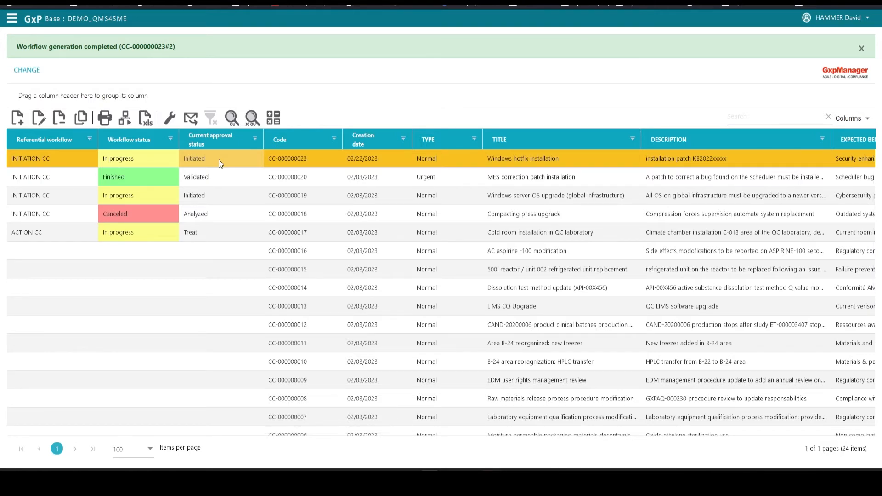
# Open CC-000000023 for editing, collapse Declaration and expand the Analyse section
pyautogui.doubleClick(219, 159)
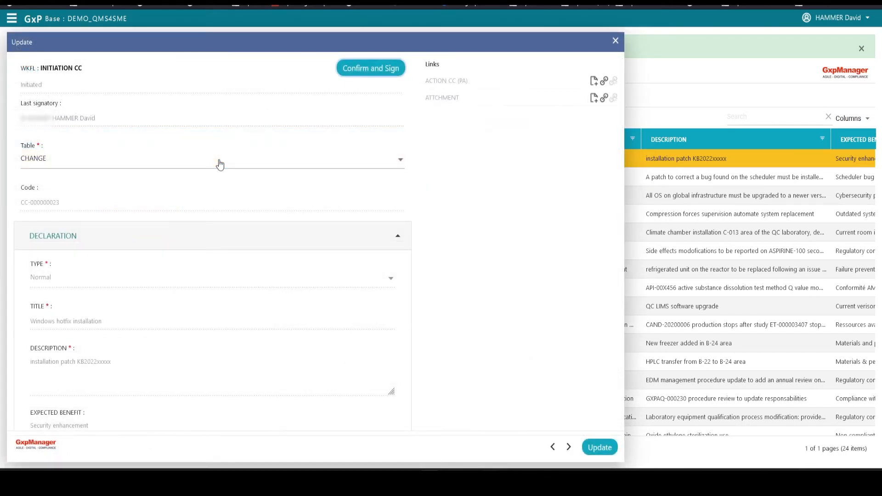
pyautogui.scroll(-2, 461, 205)
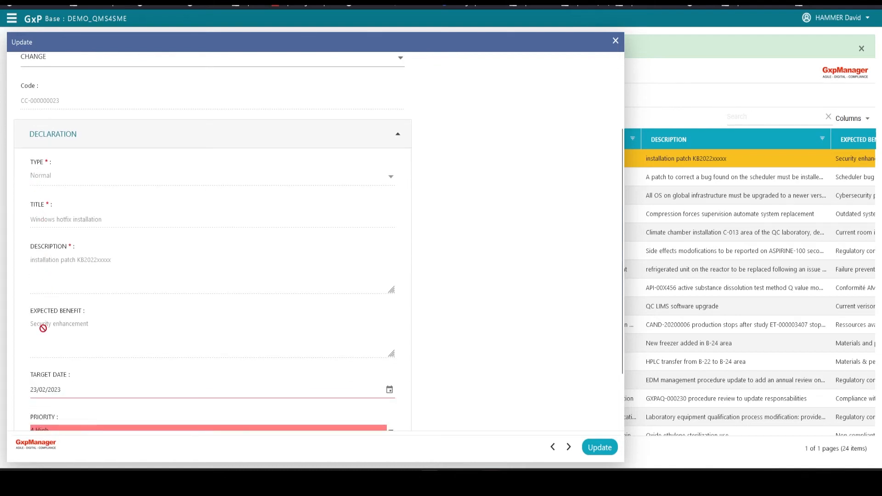
pyautogui.click(46, 390)
pyautogui.scroll(-2, 462, 356)
pyautogui.click(493, 347)
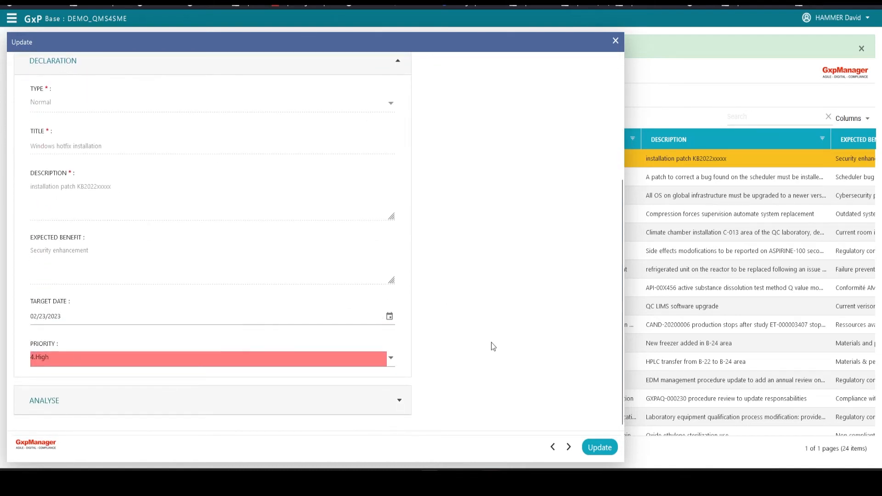
pyautogui.scroll(4, 489, 341)
pyautogui.scroll(-2, 487, 227)
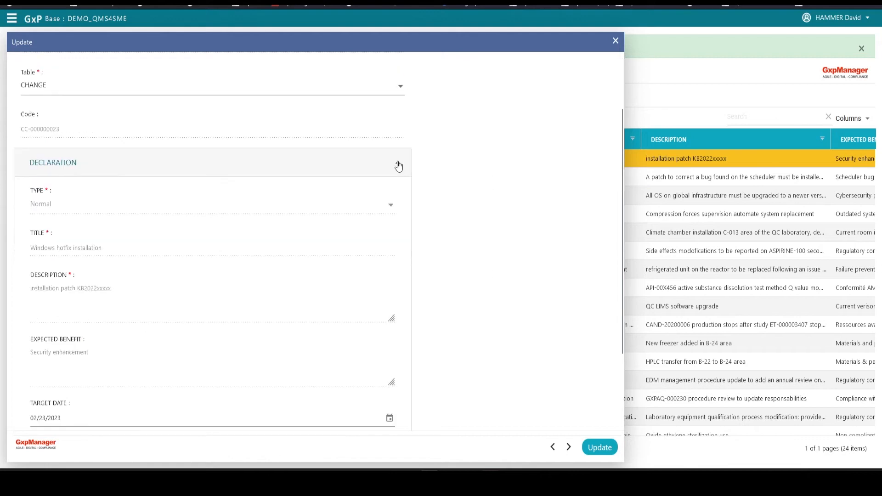
pyautogui.click(396, 164)
pyautogui.click(400, 274)
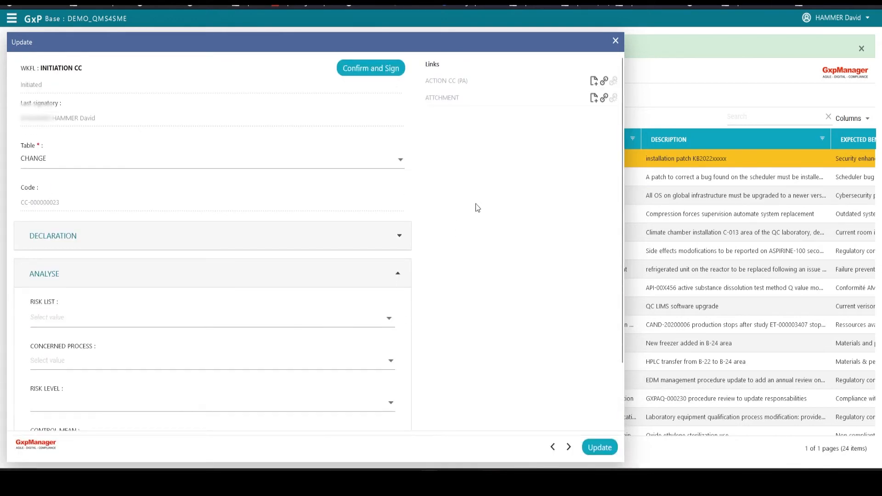
pyautogui.scroll(-2, 476, 203)
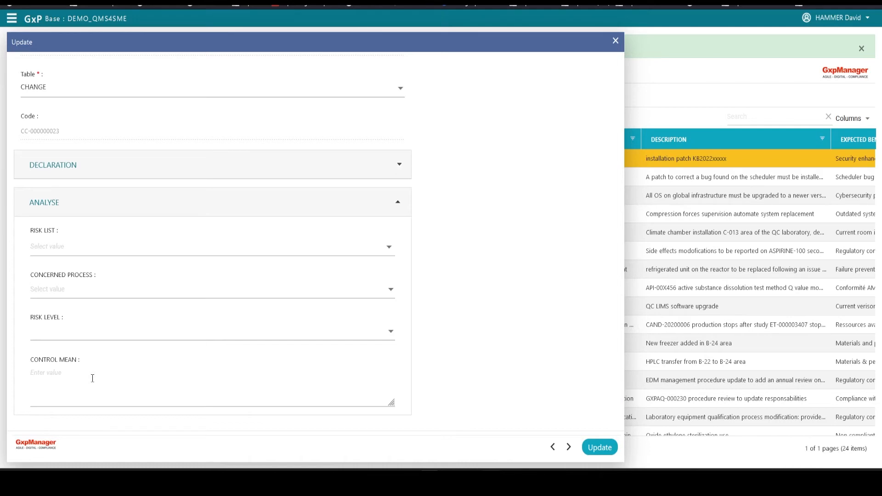
# Choose risk 'System security / compromized data' and concerned process IT Infrastructure
pyautogui.click(336, 241)
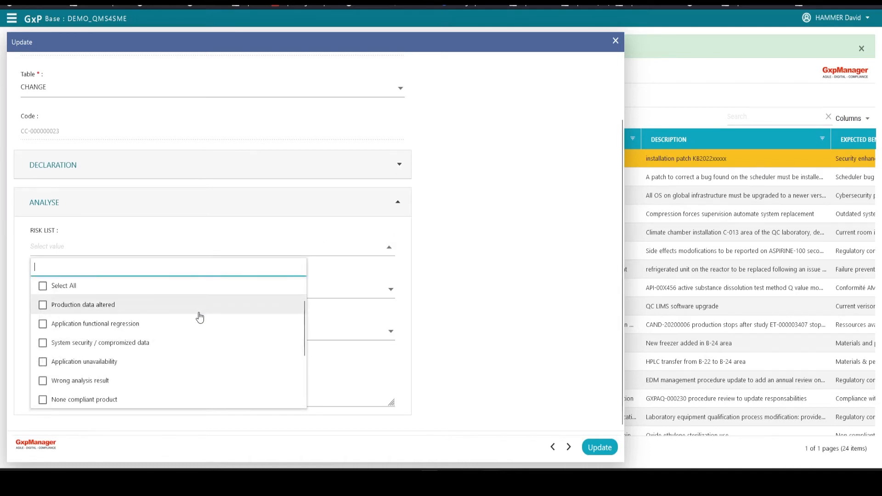
pyautogui.scroll(-5, 199, 315)
pyautogui.scroll(3, 216, 358)
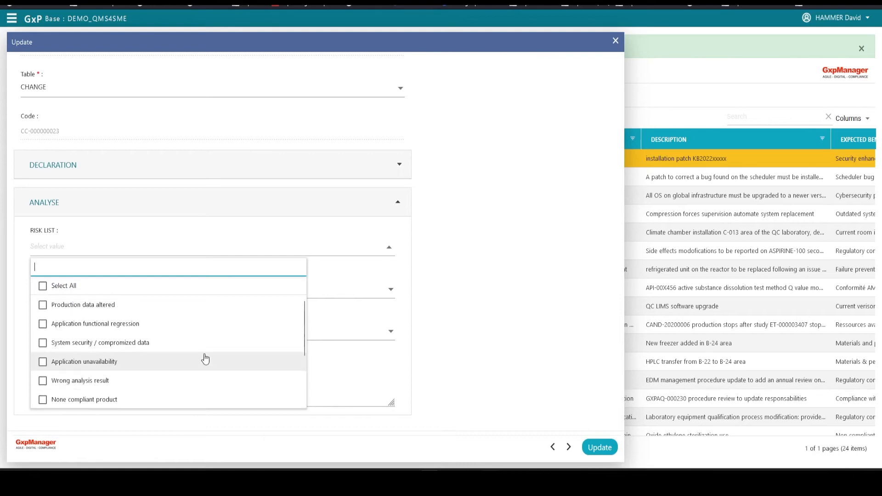
pyautogui.click(43, 343)
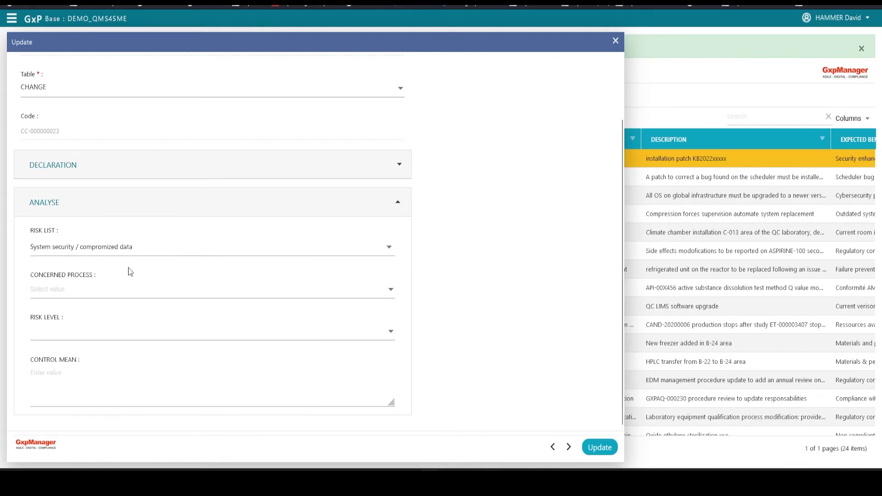
pyautogui.click(84, 294)
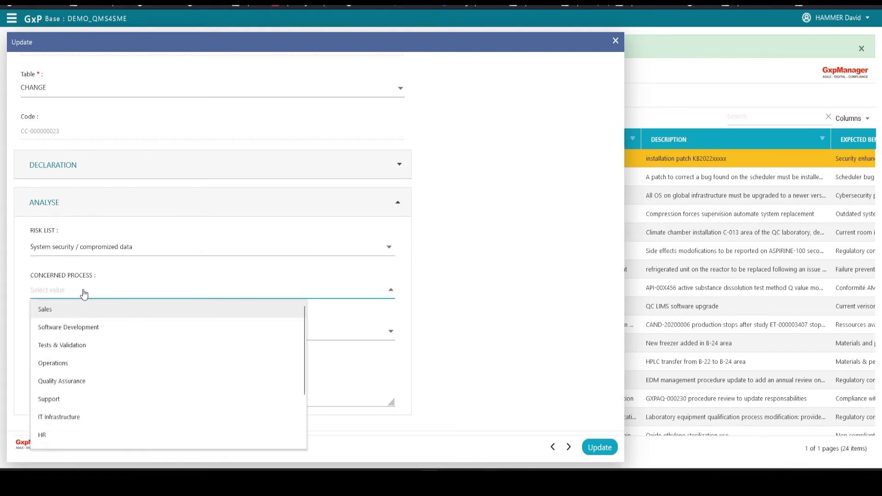
pyautogui.click(92, 422)
# Set risk level Medium and enter a control mean about testing in pre-prod first
pyautogui.click(106, 335)
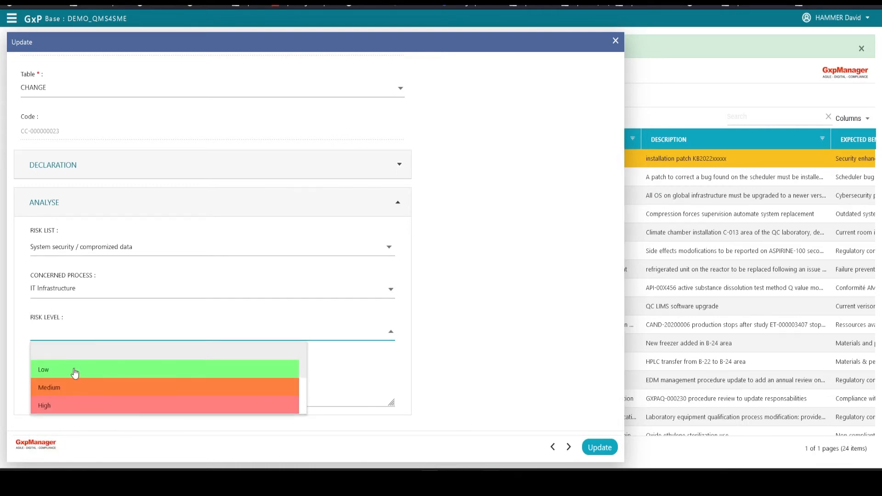
pyautogui.click(70, 388)
pyautogui.write('-prod environment first')
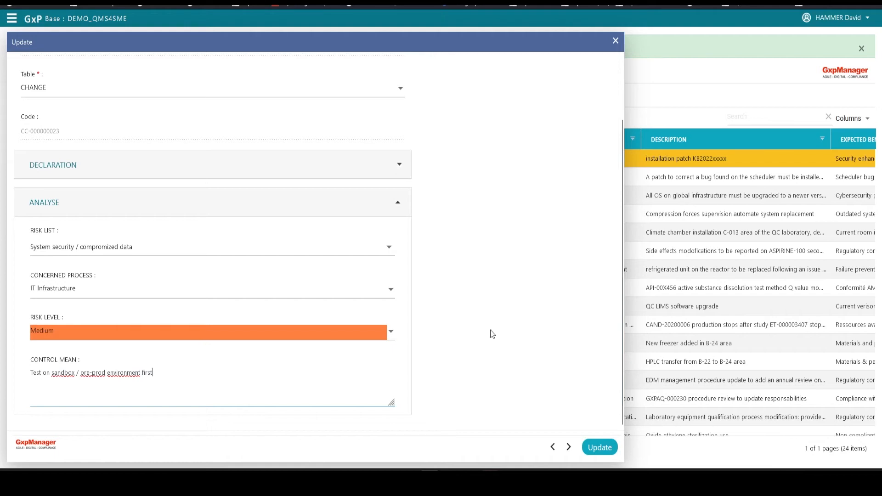
pyautogui.scroll(2, 518, 308)
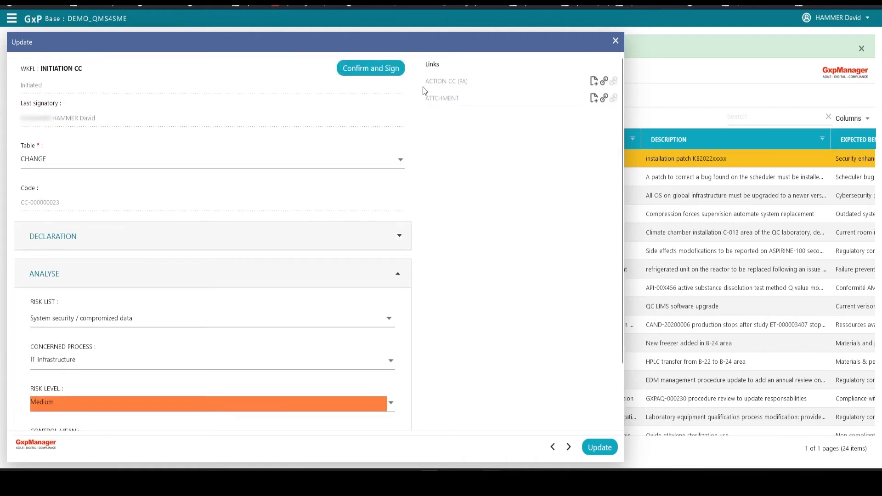
# Add a Non Production Action: 'Install the new hotfix on pre-prod server 123xyz'
pyautogui.click(594, 82)
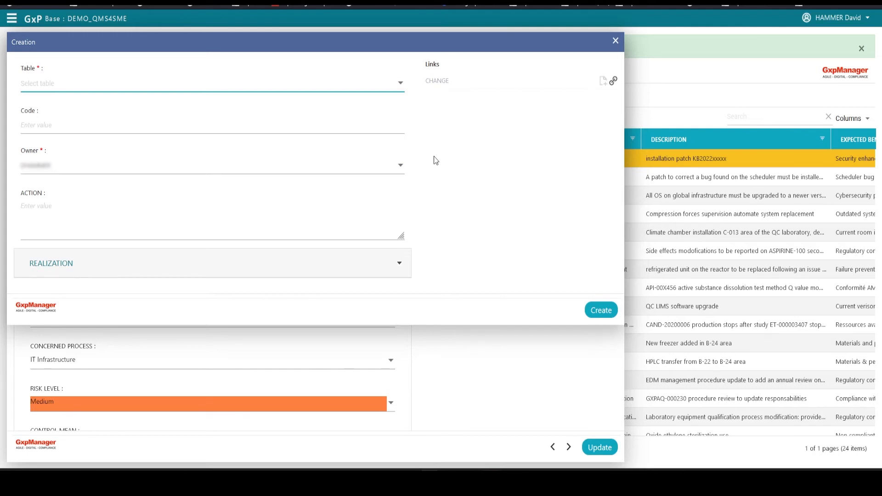
pyautogui.click(243, 86)
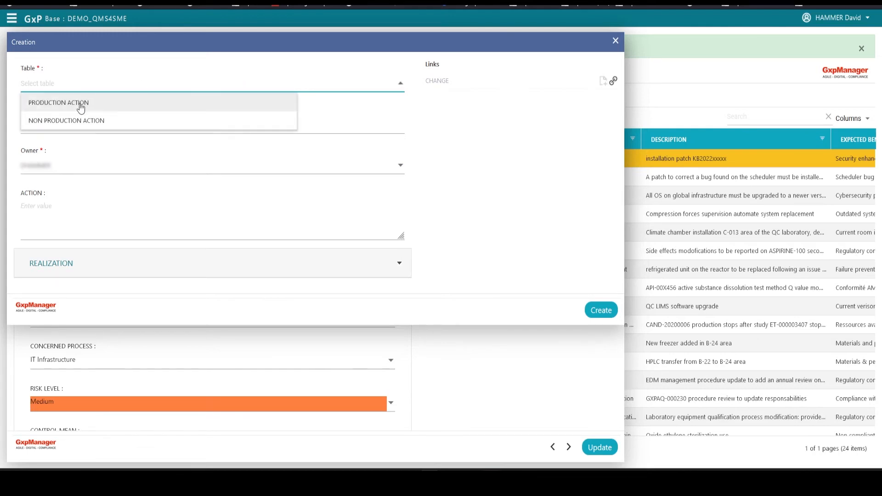
pyautogui.click(64, 126)
pyautogui.click(40, 205)
pyautogui.write('Install the new hotfix on')
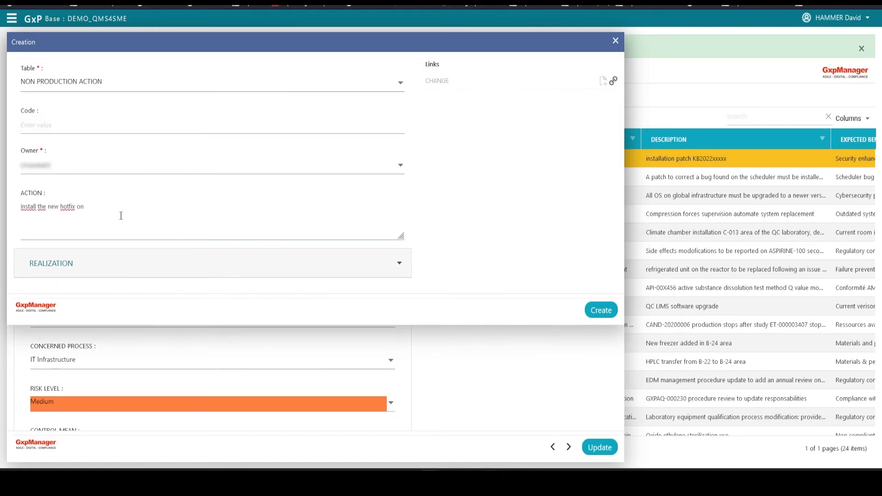
pyautogui.write(' pre-prod server 123xyz')
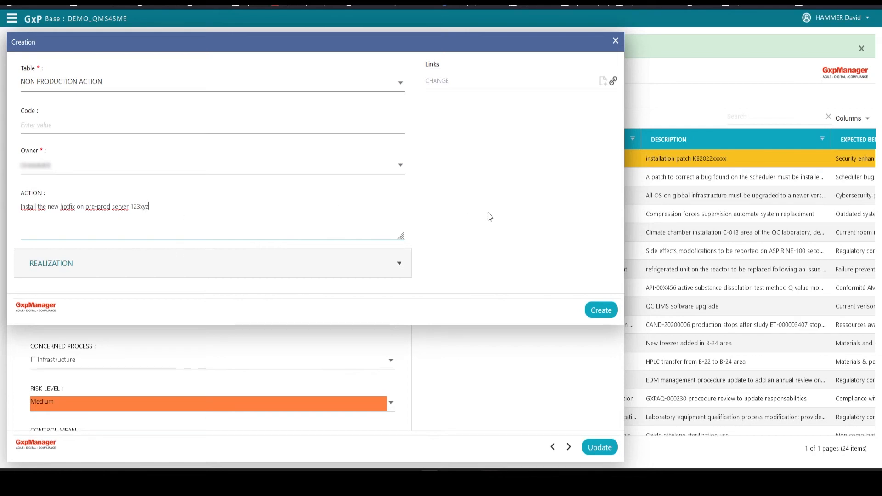
pyautogui.click(598, 312)
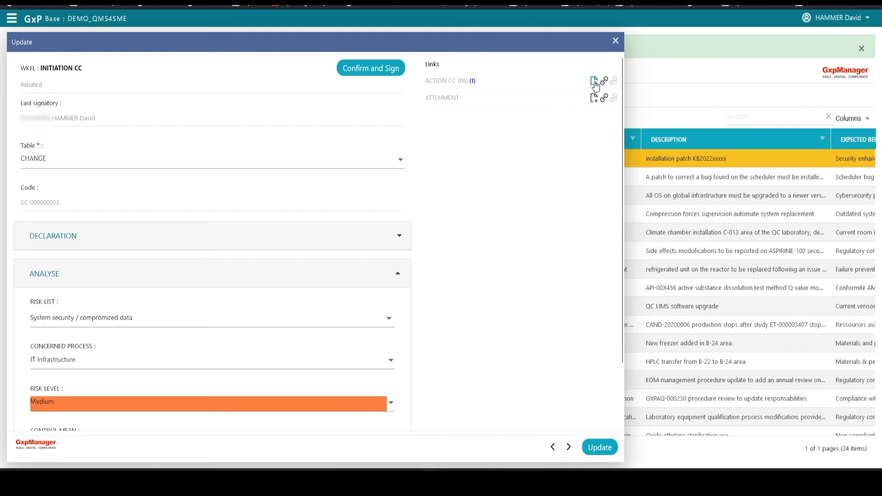
# Add and save a non-production action to restart server 123xyz in pre-prod, with a different owner
pyautogui.click(593, 82)
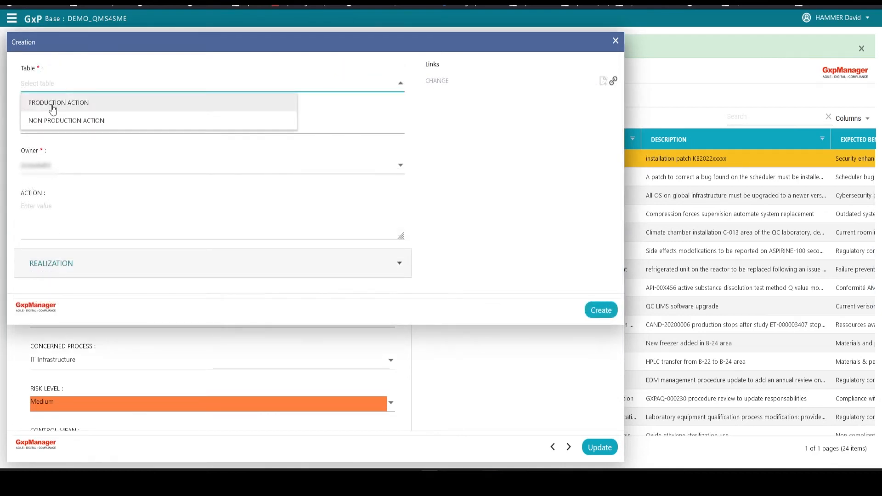
pyautogui.click(56, 120)
pyautogui.click(119, 227)
pyautogui.write('Restart the server 123xyz in pre-prod env')
pyautogui.hotkey('ctrl', 'Left')
pyautogui.hotkey('ctrl', 'Left')
pyautogui.hotkey('ctrl', 'Left')
pyautogui.hotkey('ctrl', 'Left')
pyautogui.write('123xyz')
pyautogui.hotkey('shift', 'Tab')
pyautogui.click(401, 166)
pyautogui.scroll(-10, 161, 220)
pyautogui.click(162, 257)
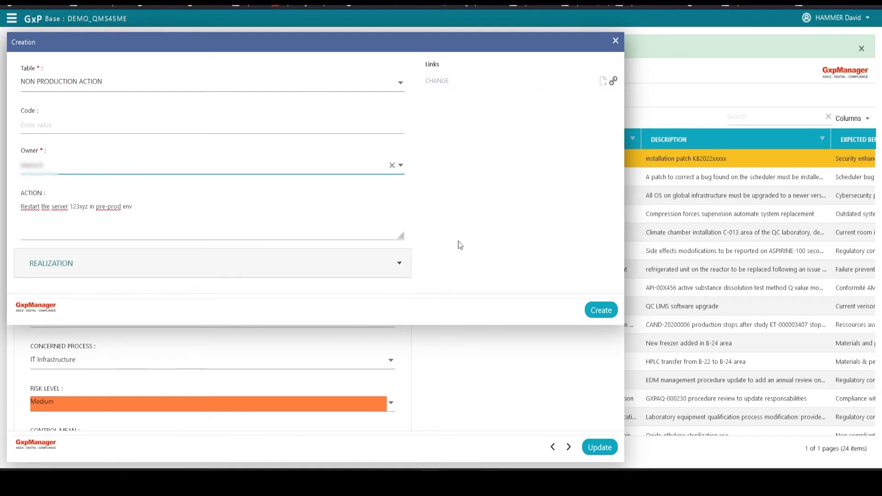
pyautogui.click(605, 314)
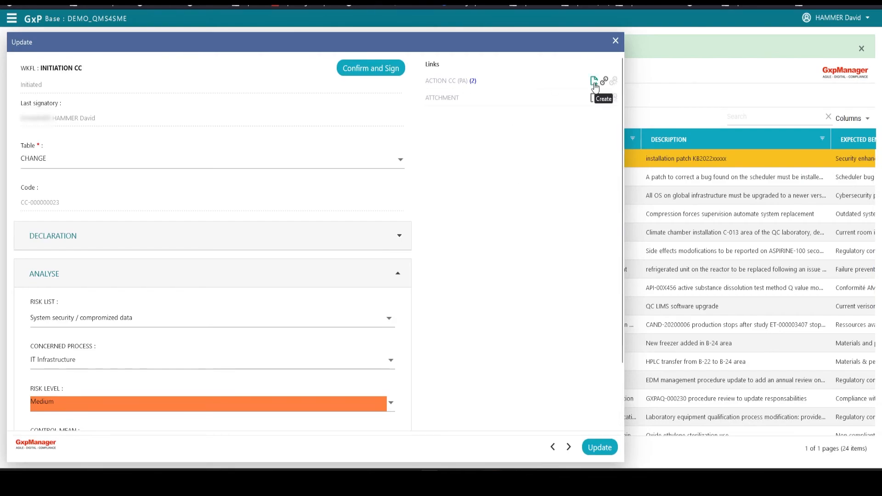
# Add and save a production action to install the hotfix on server 456xyz
pyautogui.click(594, 81)
pyautogui.click(71, 83)
pyautogui.click(69, 102)
pyautogui.click(70, 221)
pyautogui.write('install hotfix on prod server 456xyz')
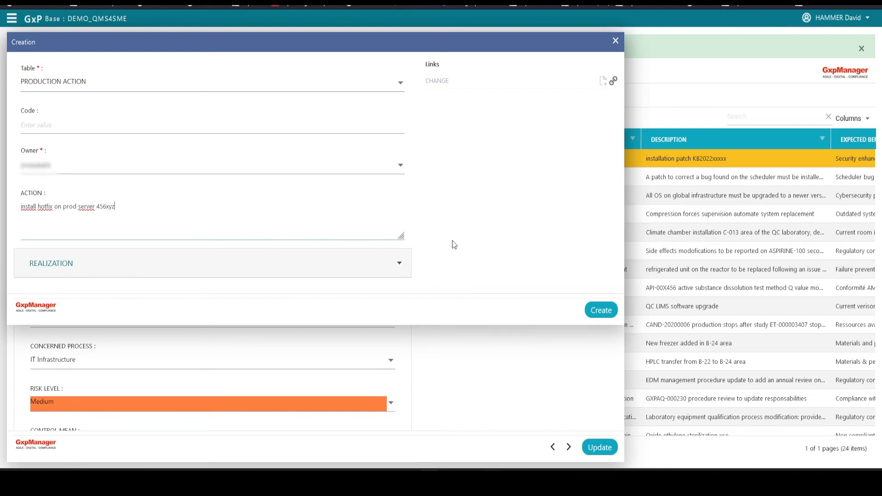
pyautogui.click(596, 312)
# Start a fourth action, 'restart server 456xyz', with a different owner
pyautogui.click(595, 82)
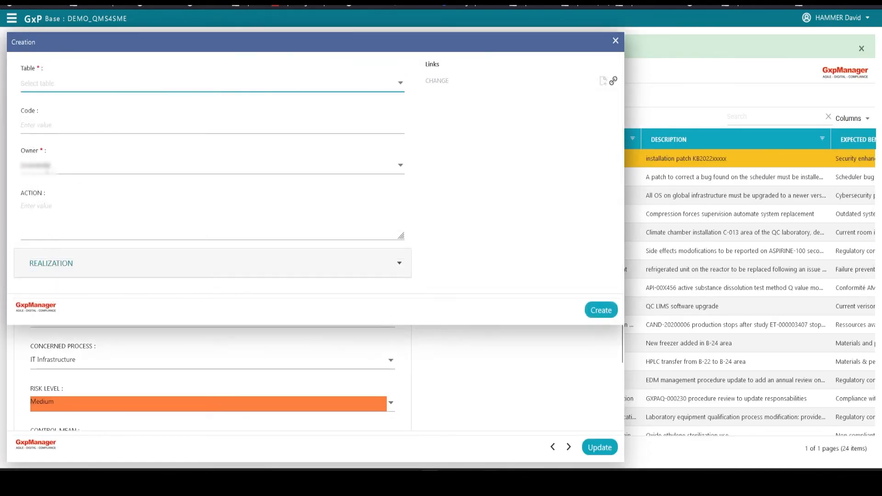
pyautogui.click(402, 166)
pyautogui.click(106, 246)
pyautogui.click(56, 205)
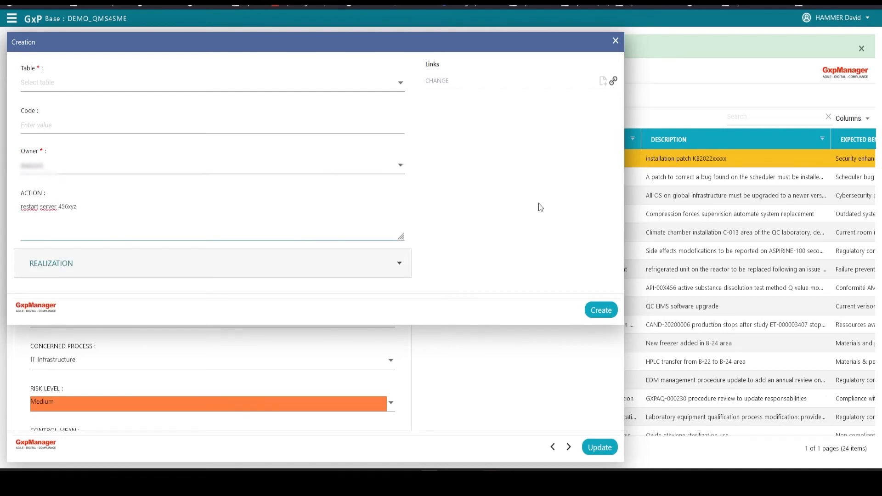
# Save the 456xyz restart action, sign an Approve workflow signature, and refresh the change list
pyautogui.click(601, 311)
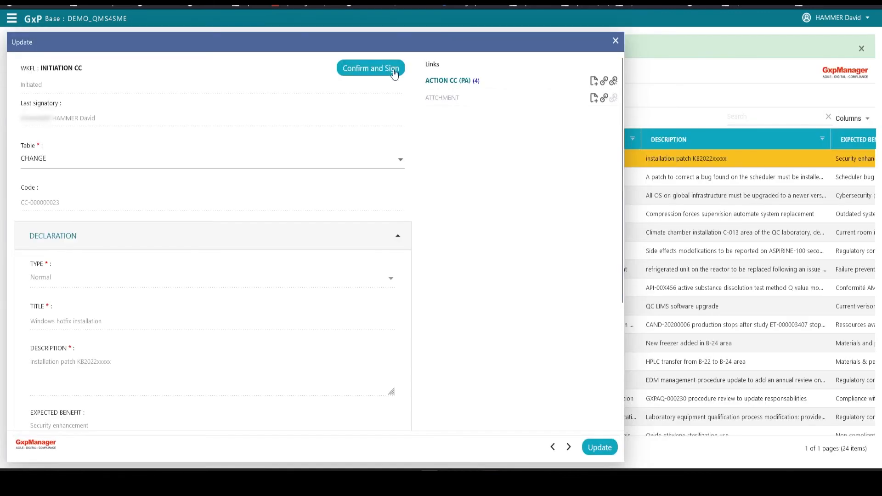
pyautogui.click(390, 72)
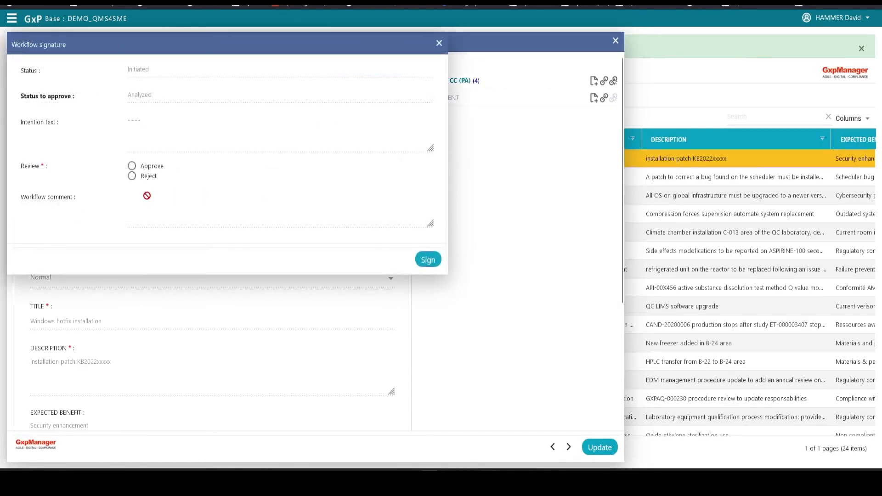
pyautogui.click(132, 166)
pyautogui.click(423, 260)
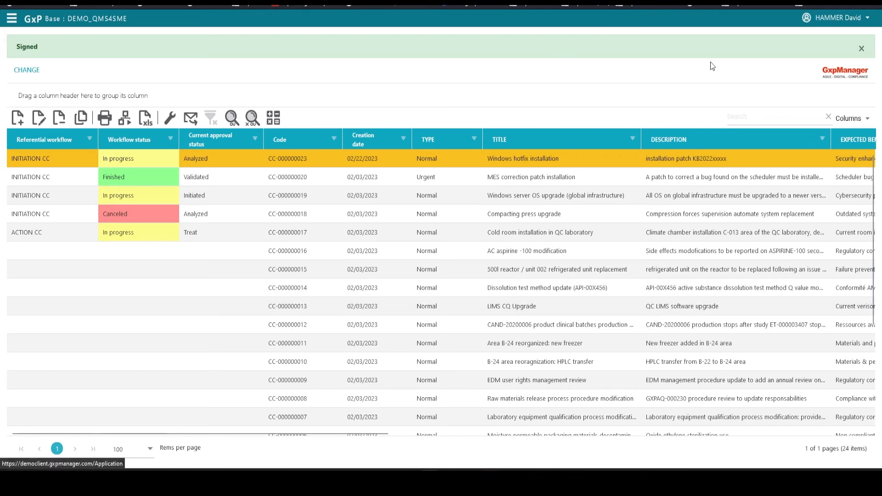
pyautogui.click(822, 18)
pyautogui.click(818, 81)
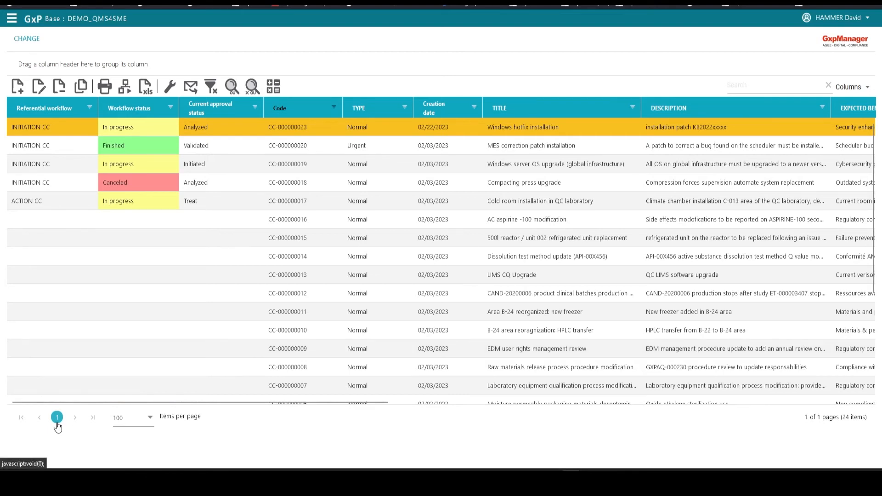
# Reopen change CC-000000023 and review its linked actions
pyautogui.click(39, 86)
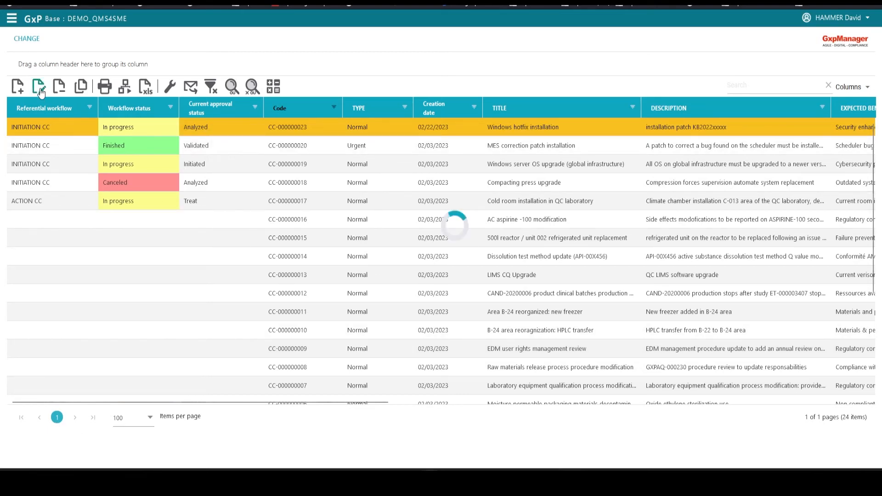
pyautogui.scroll(-8, 412, 394)
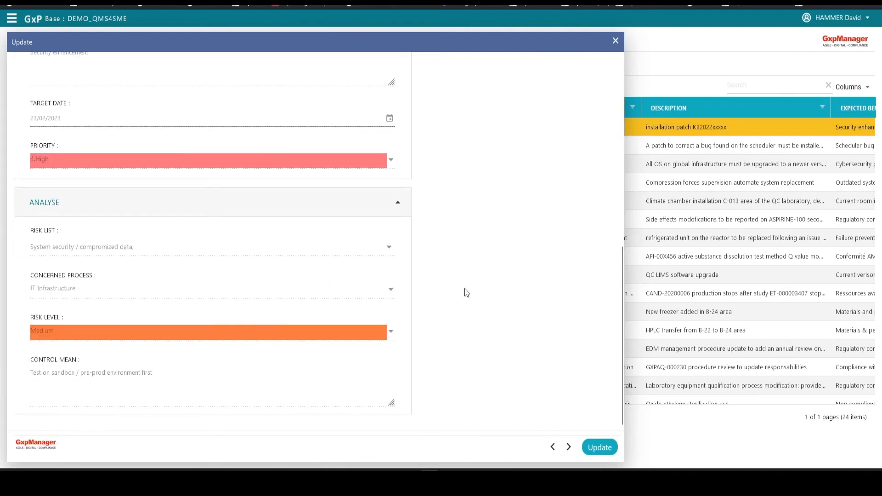
pyautogui.click(450, 82)
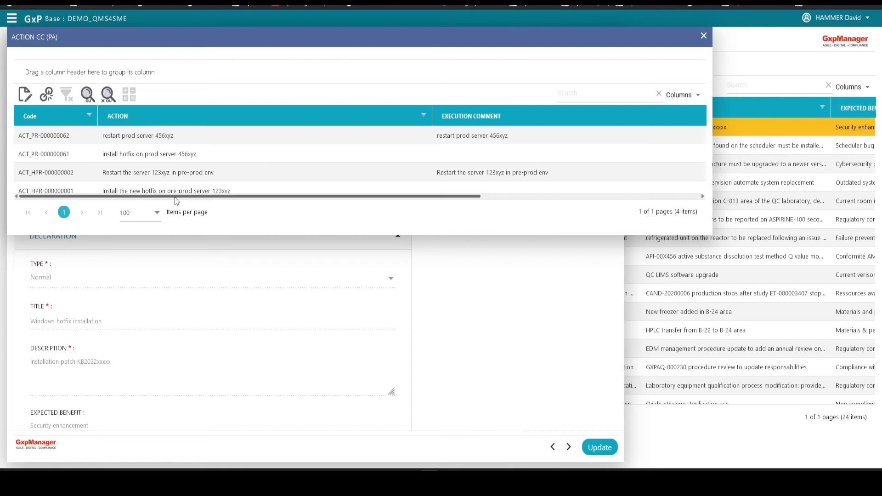
pyautogui.moveTo(174, 197)
pyautogui.mouseDown()
pyautogui.moveTo(438, 192)
pyautogui.moveTo(174, 197)
pyautogui.mouseUp()
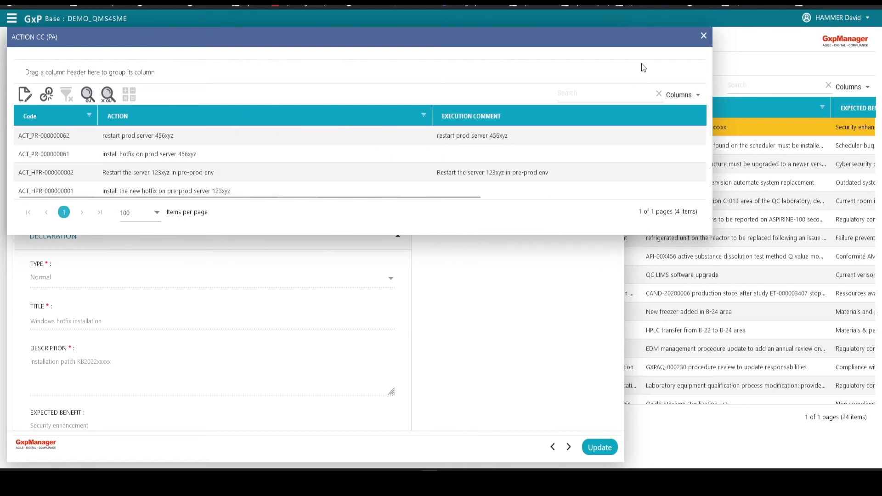
pyautogui.click(704, 36)
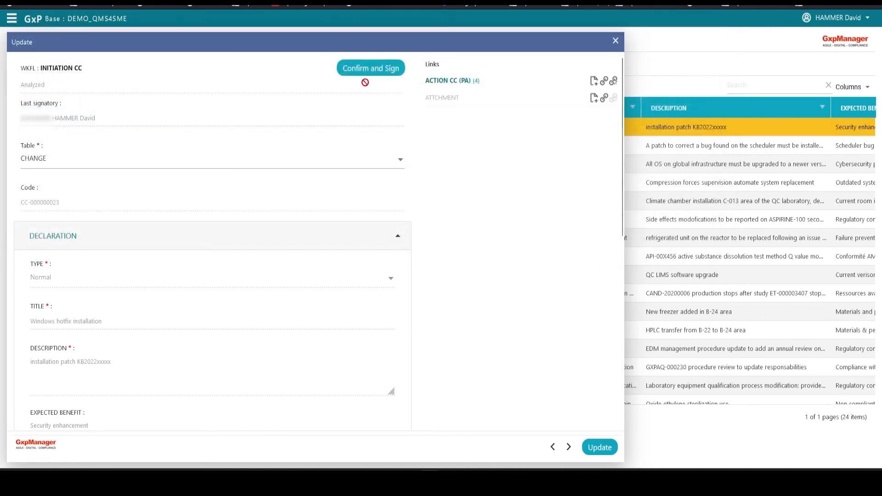
# Approve and sign the review, moving CC-000000023 to Validated, then select its row
pyautogui.click(396, 74)
pyautogui.click(132, 167)
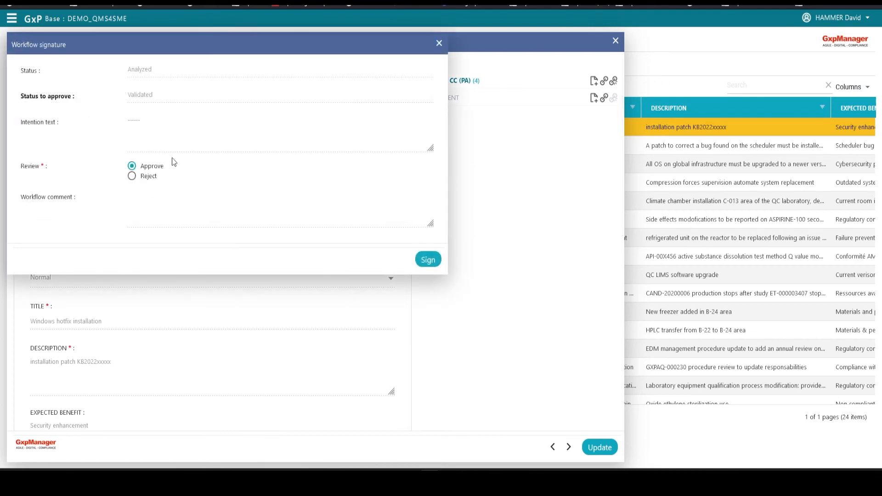
pyautogui.click(430, 260)
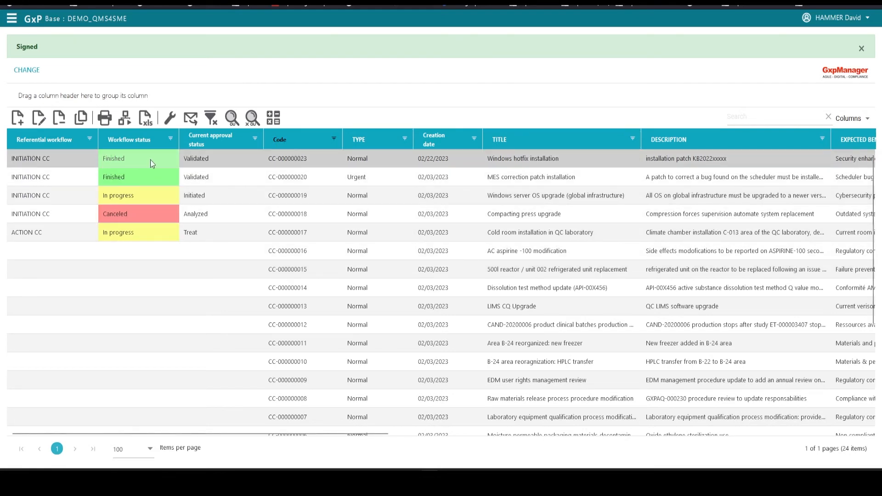
pyautogui.click(224, 156)
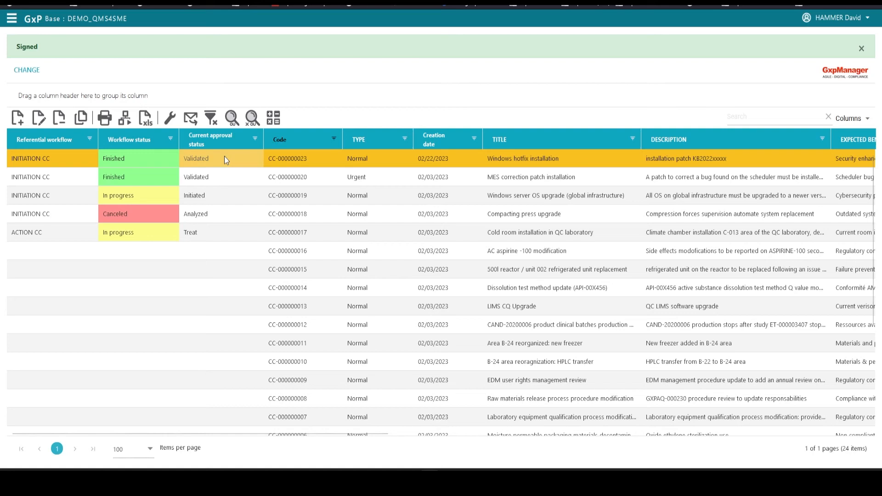
# Choose the ACTION CC workflow to start on the hotfix change
pyautogui.click(125, 119)
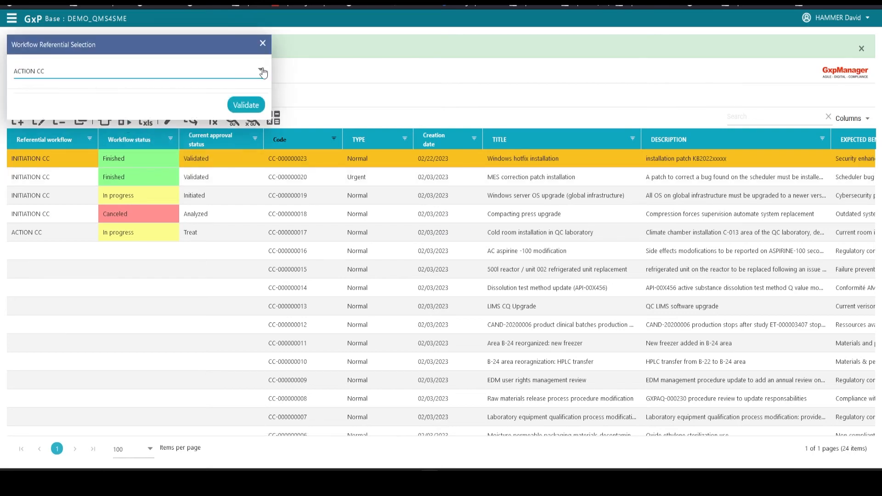
pyautogui.click(261, 71)
pyautogui.click(50, 92)
pyautogui.click(246, 104)
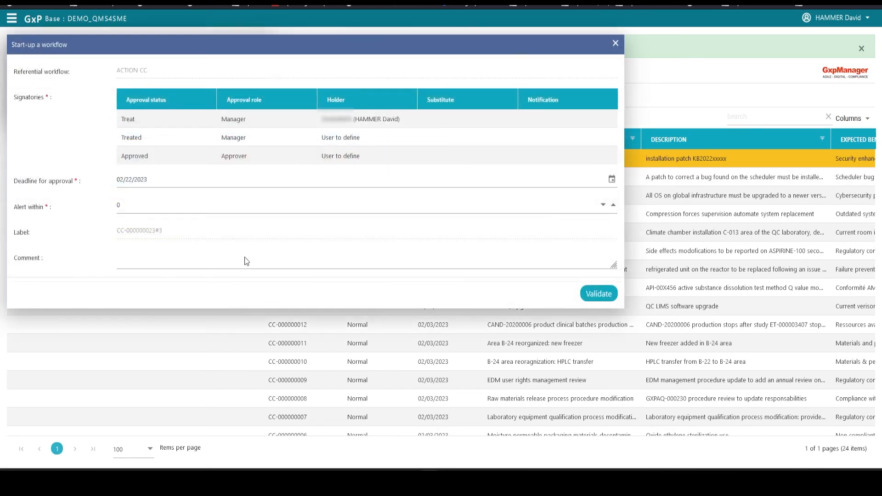
# Assign two holders to the Treated step and one to Approved, then launch the workflow
pyautogui.click(360, 135)
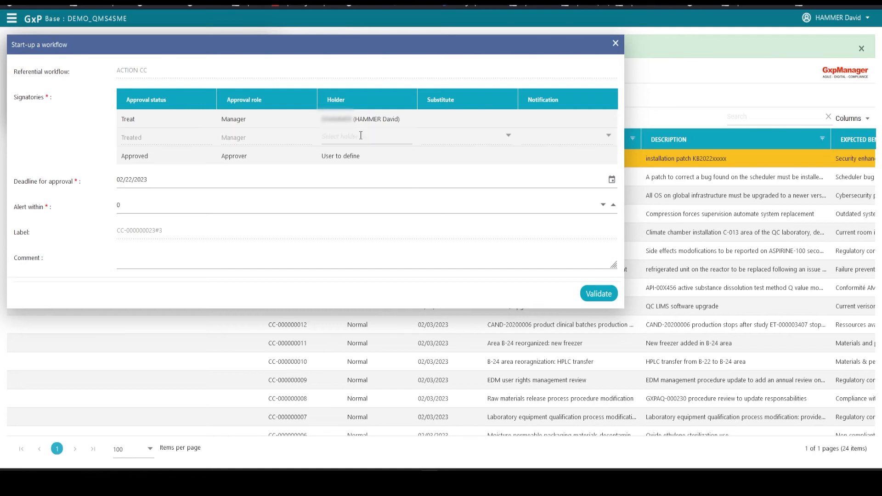
pyautogui.moveTo(442, 199); pyautogui.dragTo(442, 278)
pyautogui.scroll(2, 394, 266)
pyautogui.click(335, 250)
pyautogui.click(316, 202)
pyautogui.click(354, 155)
pyautogui.scroll(-5, 351, 214)
pyautogui.scroll(-5, 368, 270)
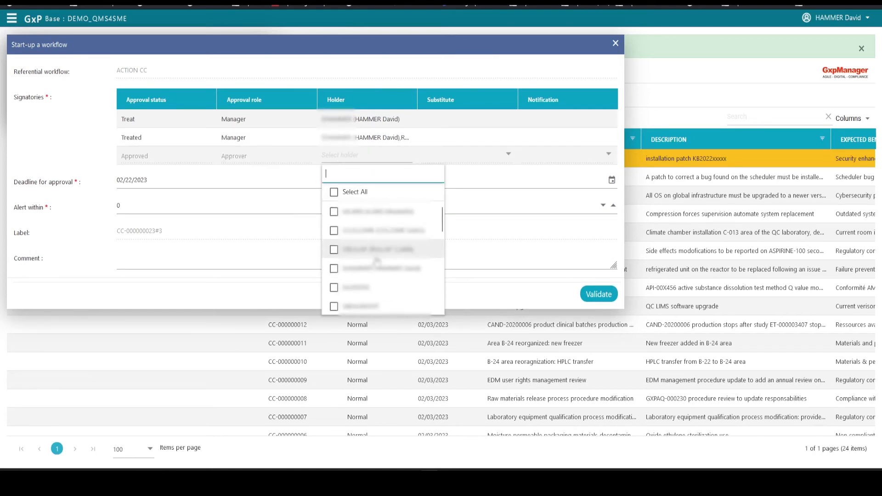
pyautogui.click(368, 230)
pyautogui.click(537, 254)
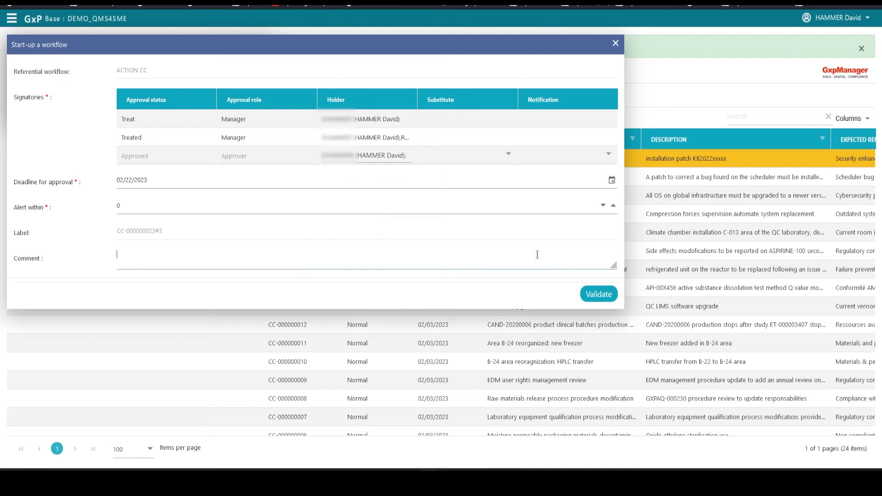
pyautogui.click(609, 296)
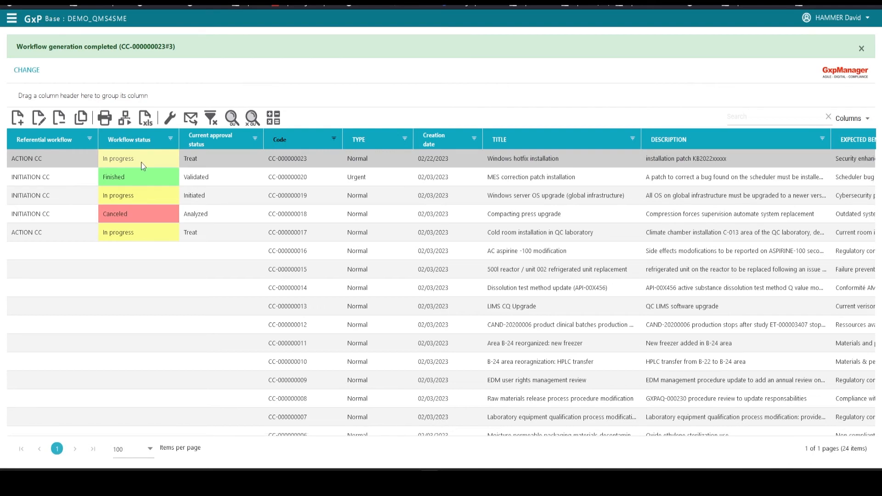
# Give the pre-prod action execution date 02/22/2023 and comment 'Hotfix is now installed on pre-prod server'
pyautogui.click(216, 158)
pyautogui.doubleClick(216, 158)
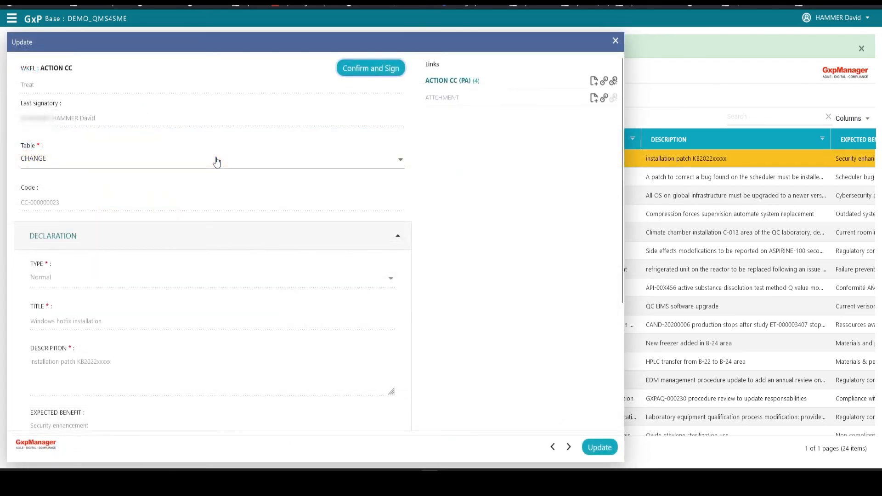
pyautogui.click(398, 236)
pyautogui.click(454, 81)
pyautogui.moveTo(390, 197); pyautogui.dragTo(246, 186)
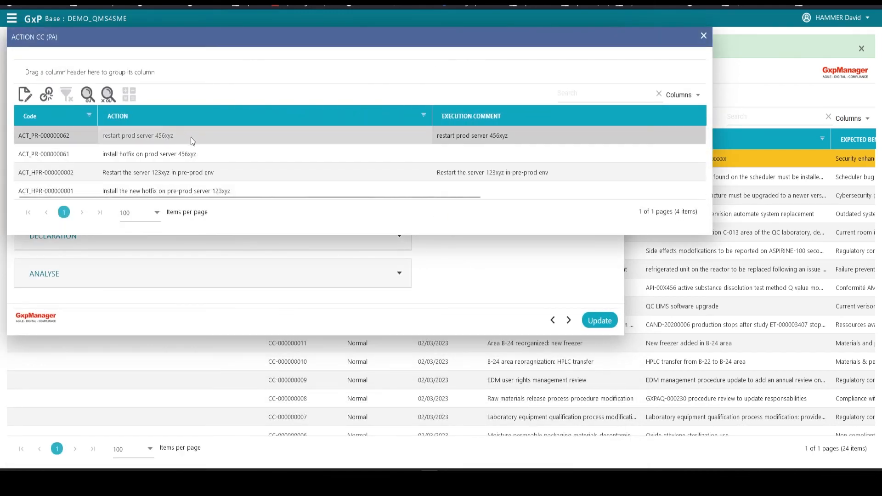
pyautogui.doubleClick(255, 191)
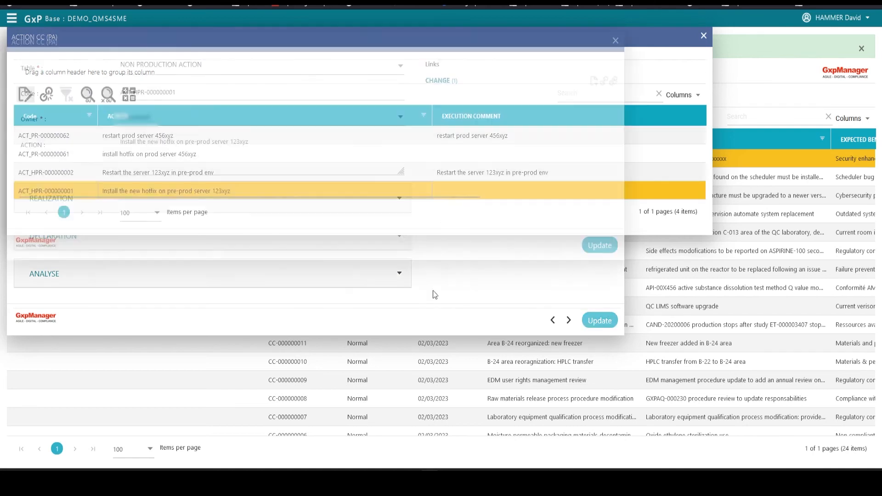
pyautogui.write('02/22/2023')
pyautogui.click(206, 260)
pyautogui.write('Hotfix is now installed on pre-prod server 123xyz')
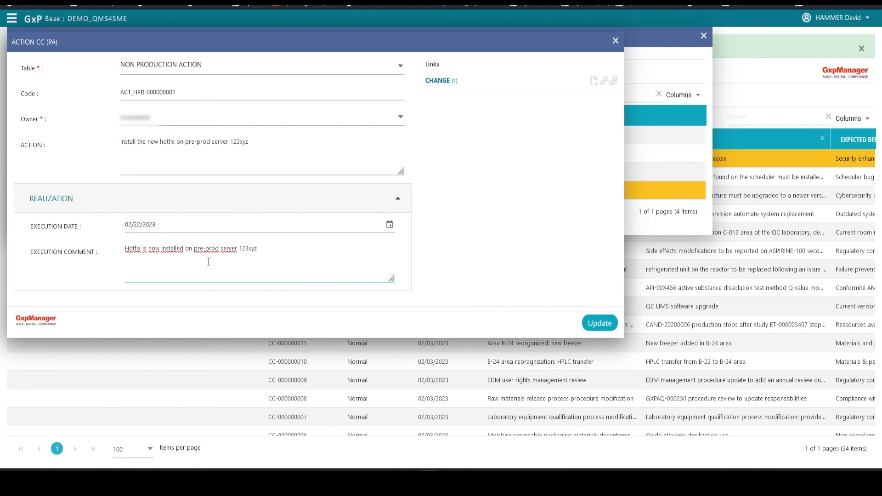
pyautogui.click(600, 323)
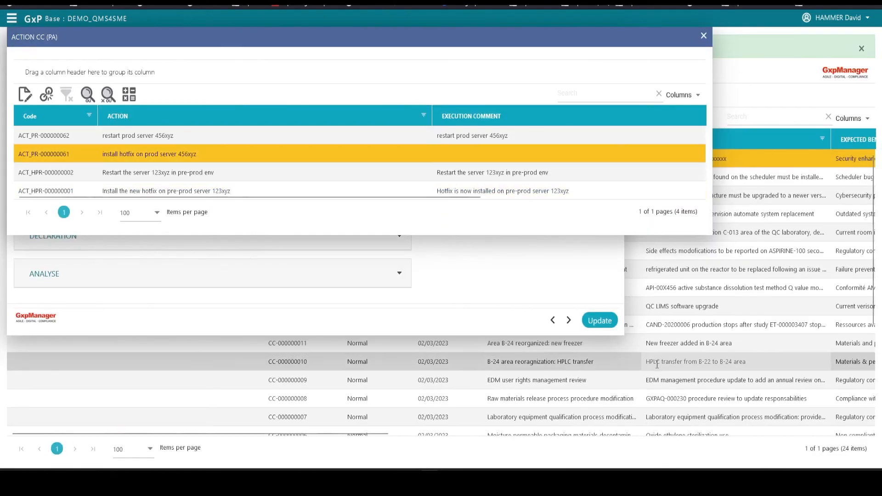
# Give the prod action execution date 02/22/2023 and an installation comment, then begin the Treat sign-off
pyautogui.doubleClick(122, 154)
pyautogui.click(122, 196)
pyautogui.write('02/22/2023')
pyautogui.click(175, 249)
pyautogui.write('Hotfix was installed on')
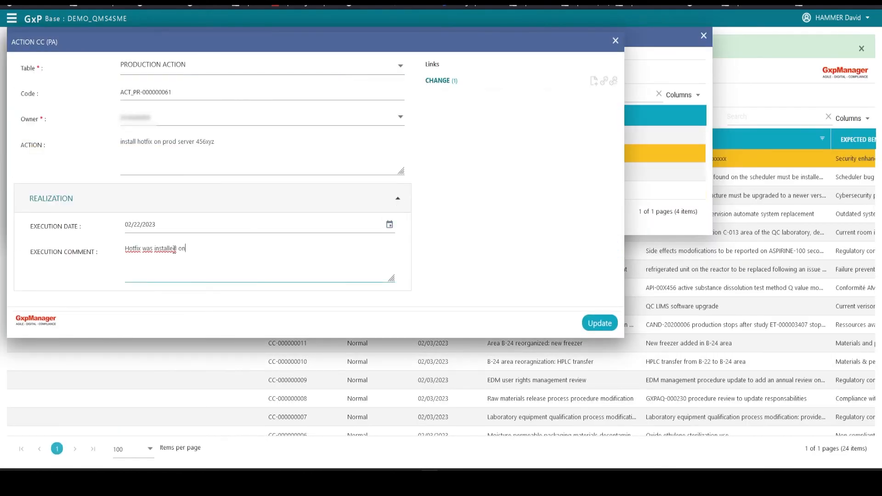
pyautogui.click(598, 323)
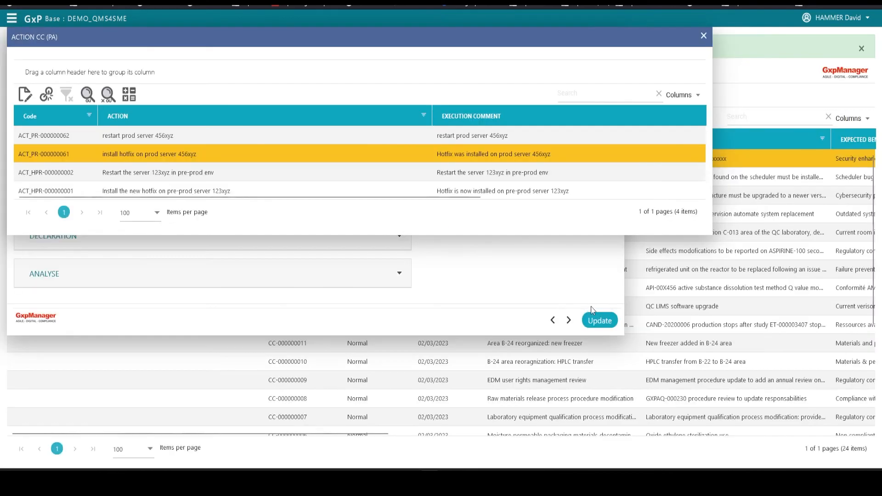
pyautogui.click(703, 36)
pyautogui.click(382, 68)
# Approve and sign the change to Treated, then reopen it to check its linked actions
pyautogui.click(132, 166)
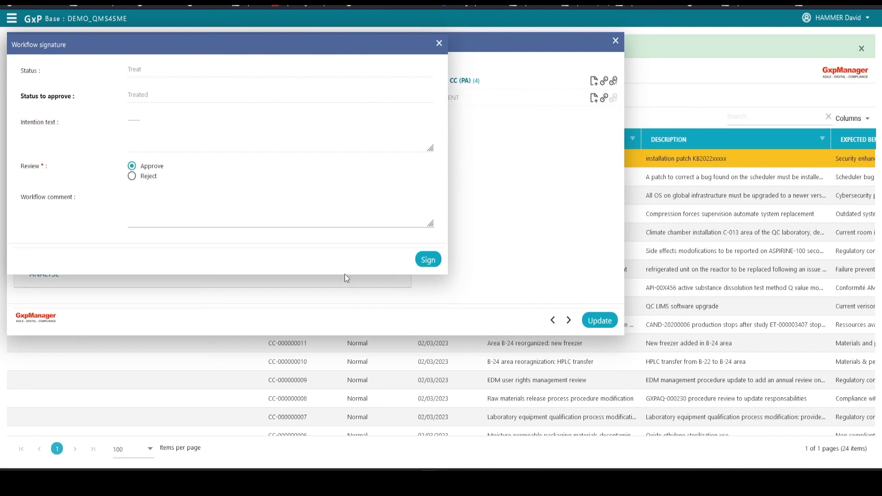
pyautogui.click(429, 260)
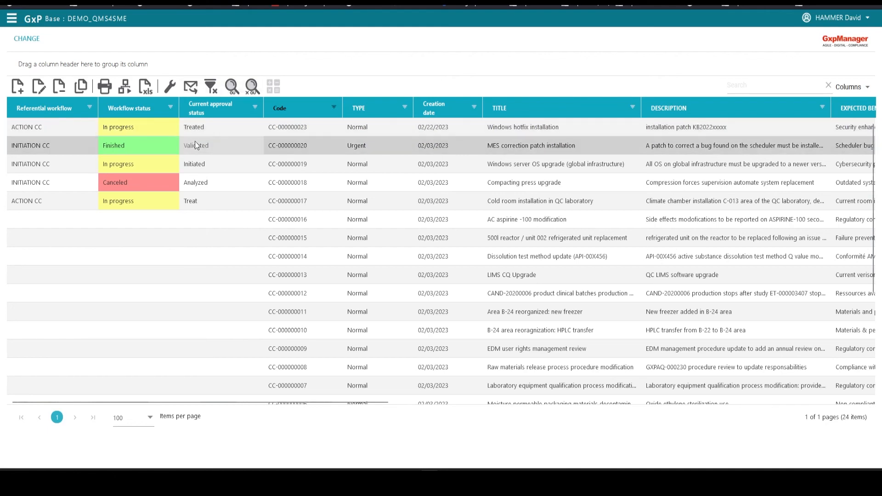
pyautogui.click(224, 125)
pyautogui.scroll(-8, 453, 210)
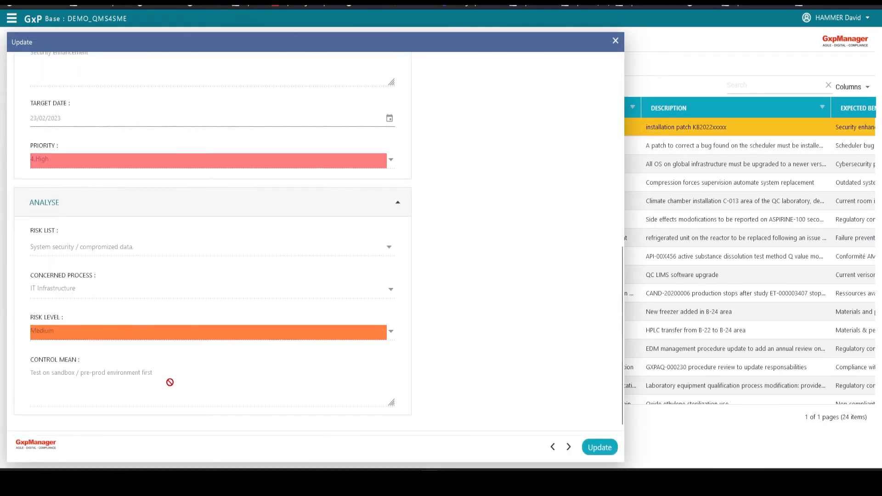
pyautogui.click(449, 82)
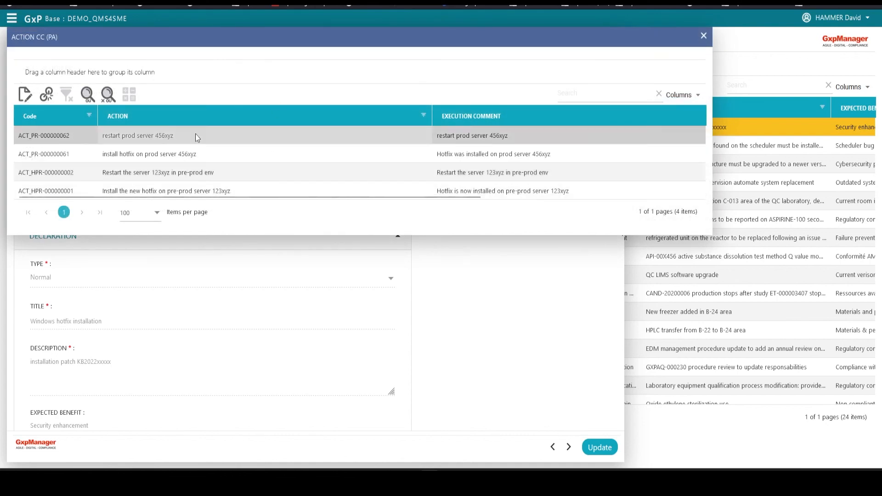
pyautogui.moveTo(447, 197); pyautogui.dragTo(633, 199)
pyautogui.click(704, 36)
# Approve and sign the final review so the change reaches Approved, then select its row
pyautogui.click(370, 67)
pyautogui.click(132, 166)
pyautogui.click(427, 260)
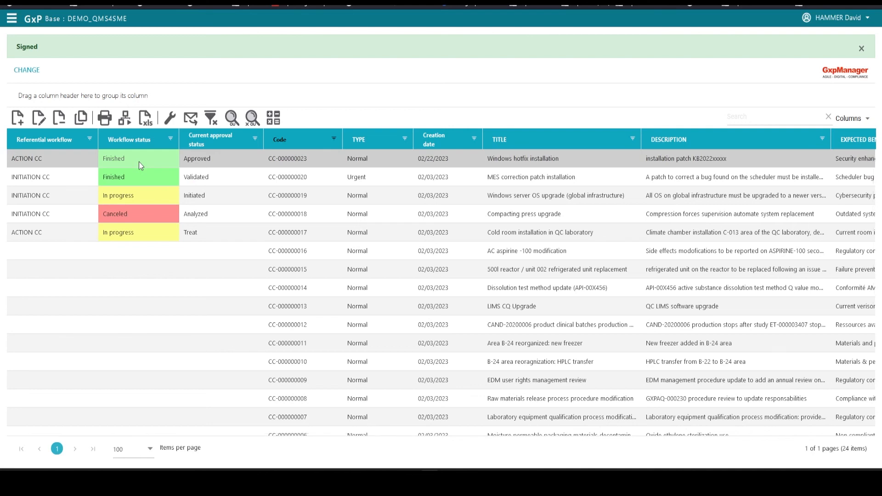
pyautogui.click(228, 162)
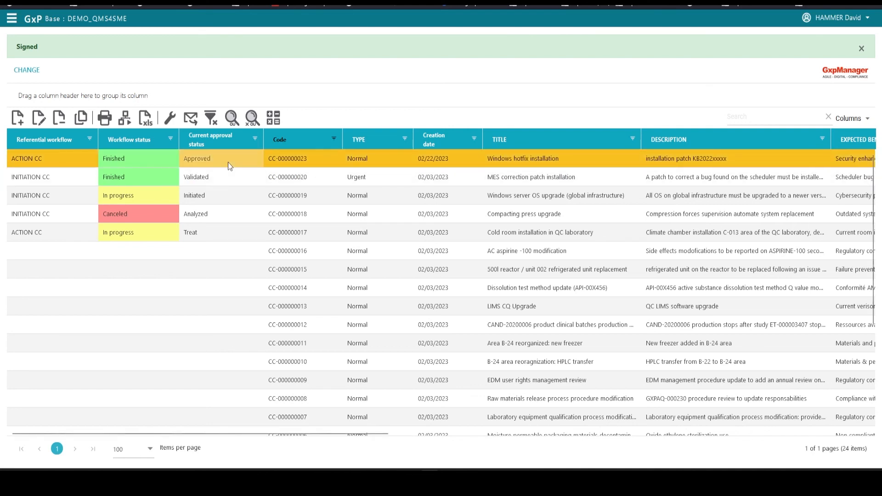
# Publish the approved change as a PDF change-control report
pyautogui.click(105, 120)
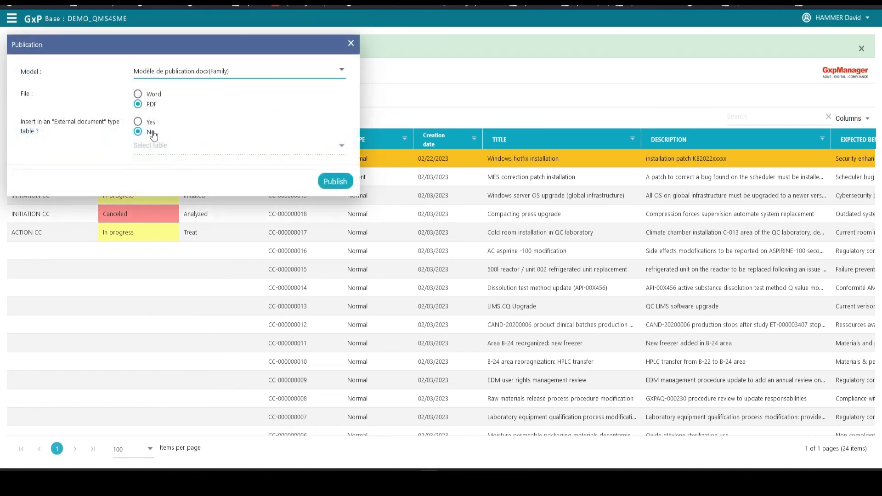
pyautogui.click(335, 182)
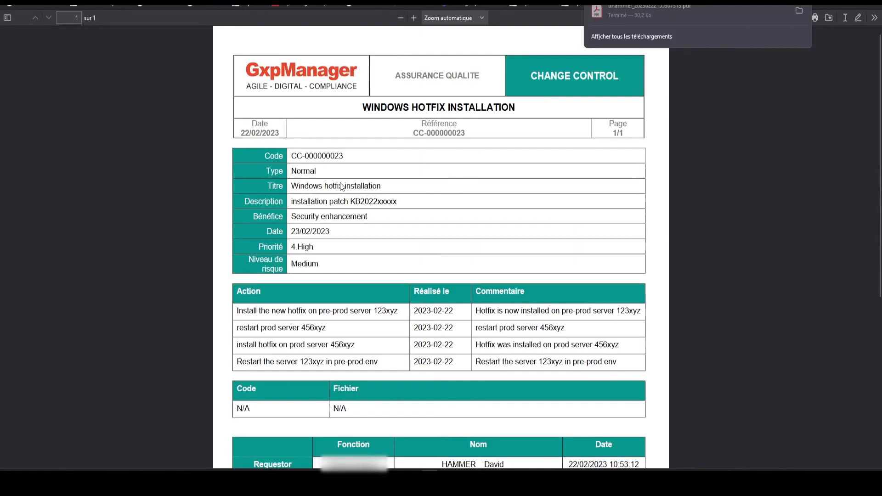
pyautogui.click(735, 168)
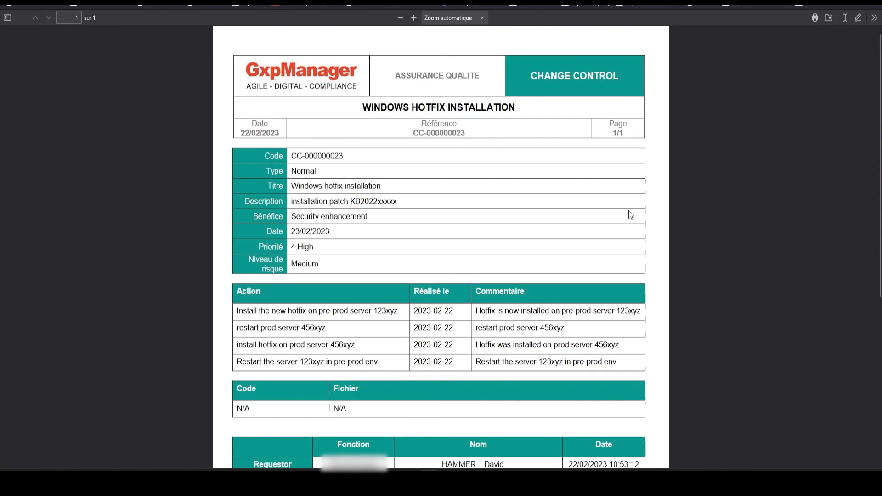
# Scroll through the PDF report, close it, and sign out of GxpManager
pyautogui.scroll(-5, 671, 200)
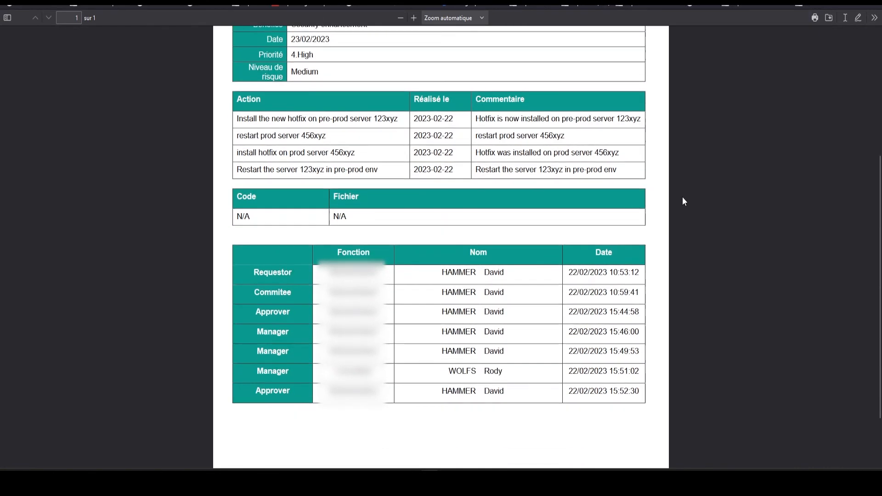
pyautogui.scroll(-1, 691, 189)
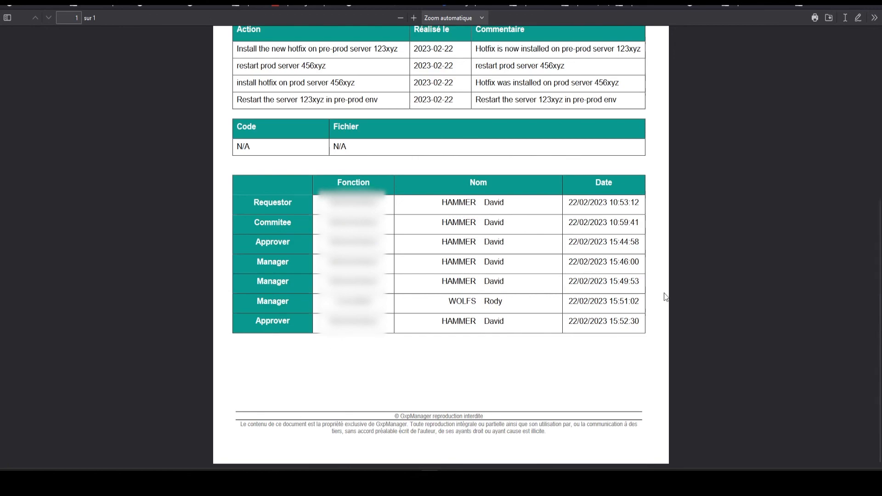
pyautogui.scroll(5, 666, 297)
pyautogui.hotkey('ctrl', 'w')
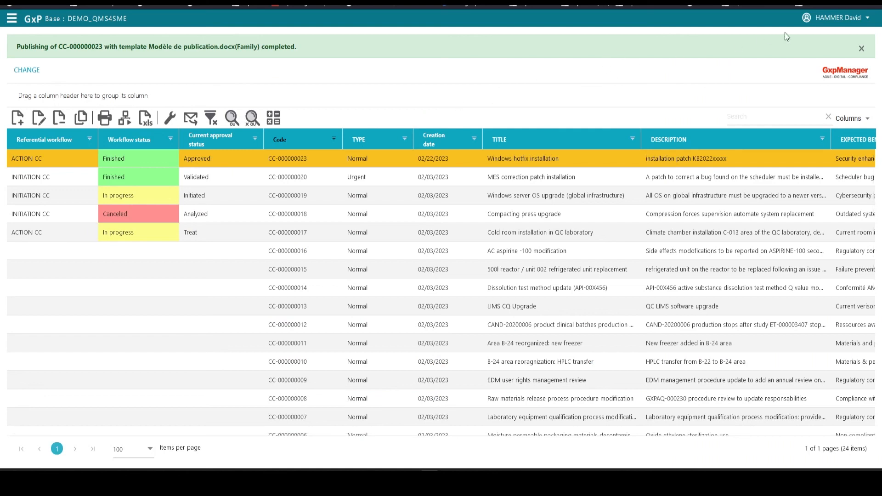
pyautogui.click(842, 24)
pyautogui.click(821, 78)
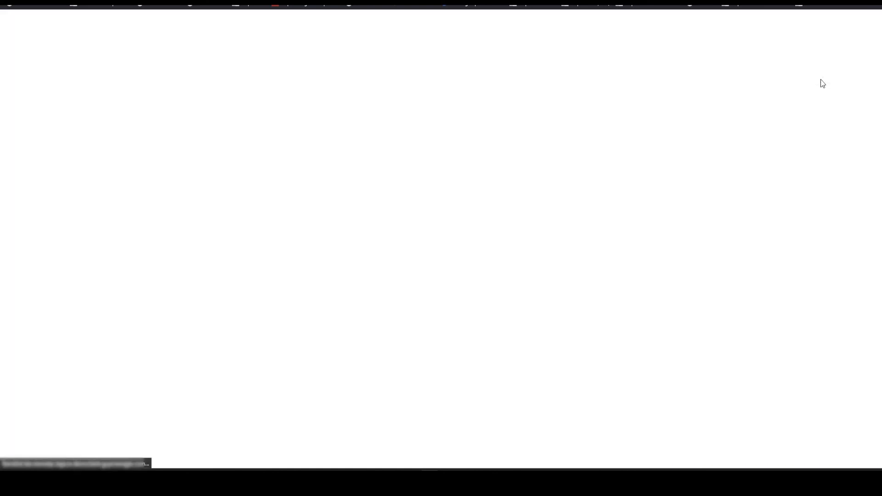